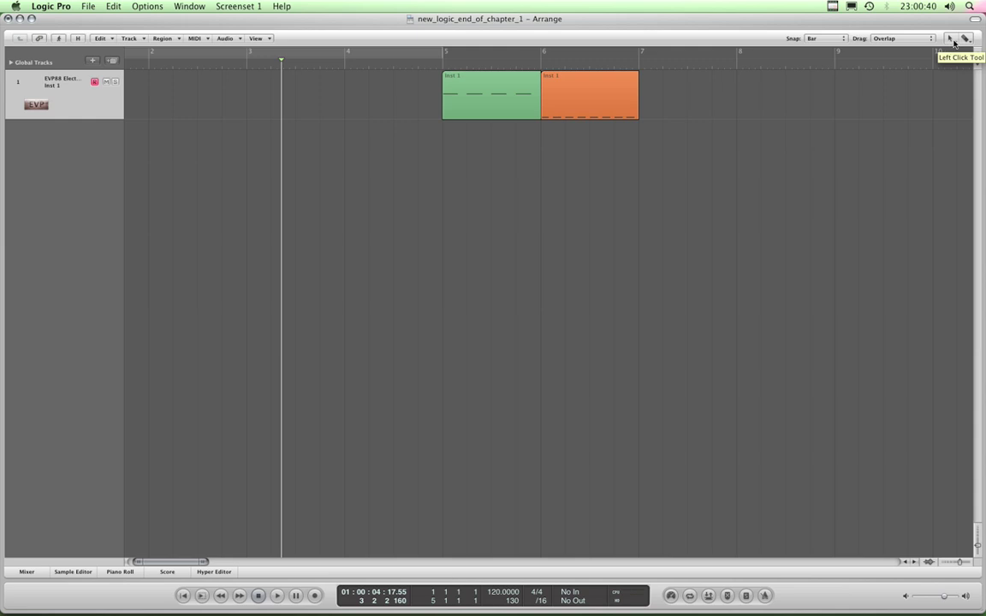
# - Assign the Pointer as the left-click tool and the Eraser as the Command-click tool
pyautogui.click(952, 39)
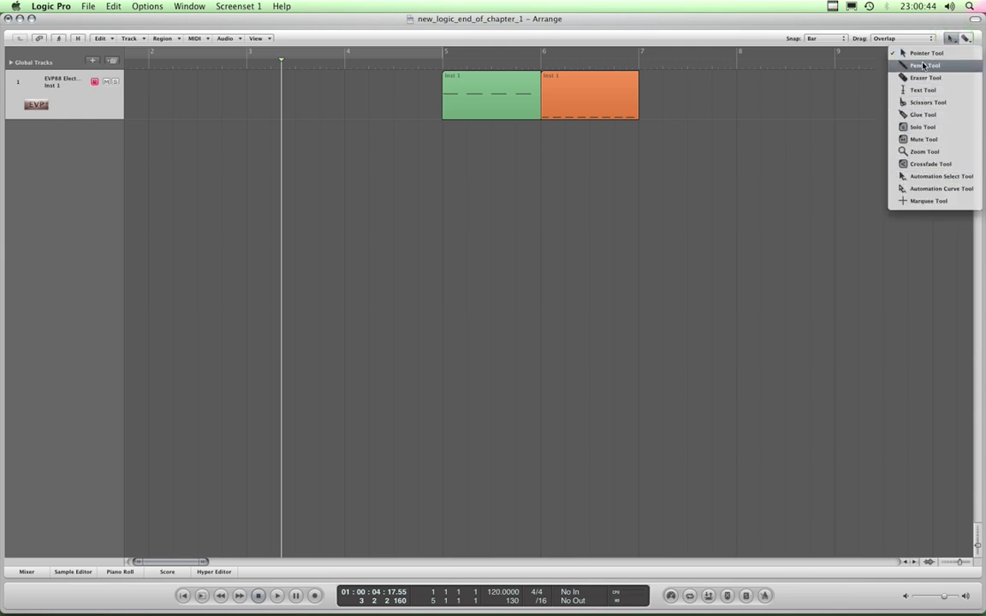
pyautogui.click(927, 54)
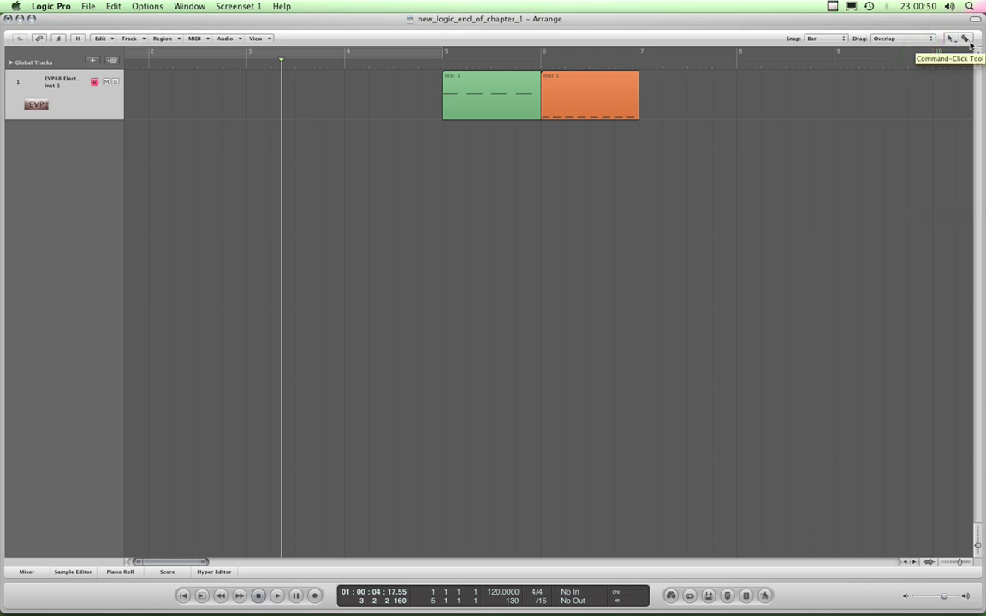
pyautogui.click(967, 41)
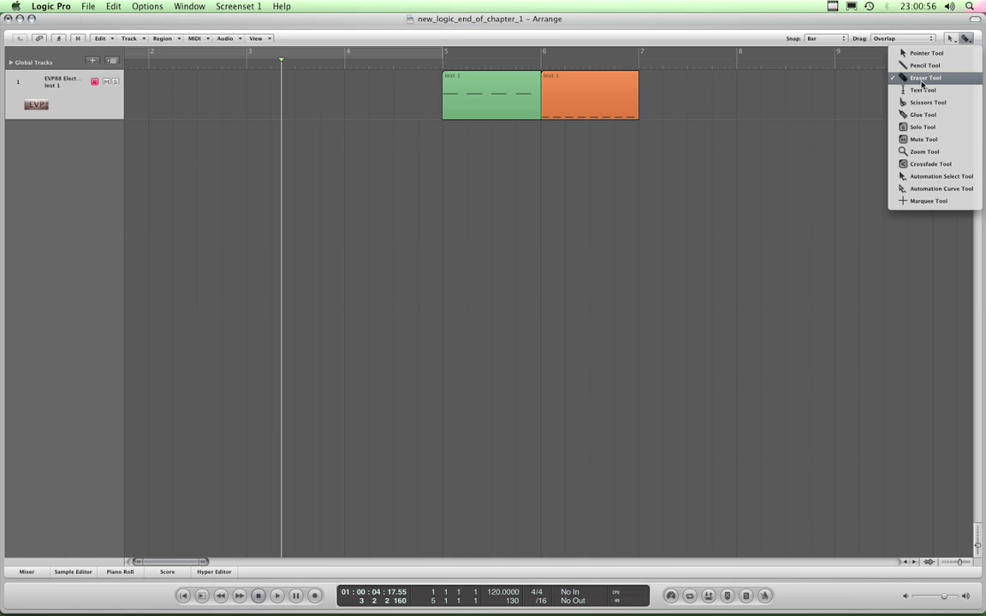
pyautogui.click(921, 80)
# - Create an empty one-bar region at bar 3 with the Pencil tool and erase it using the Command-click Eraser
pyautogui.click(950, 40)
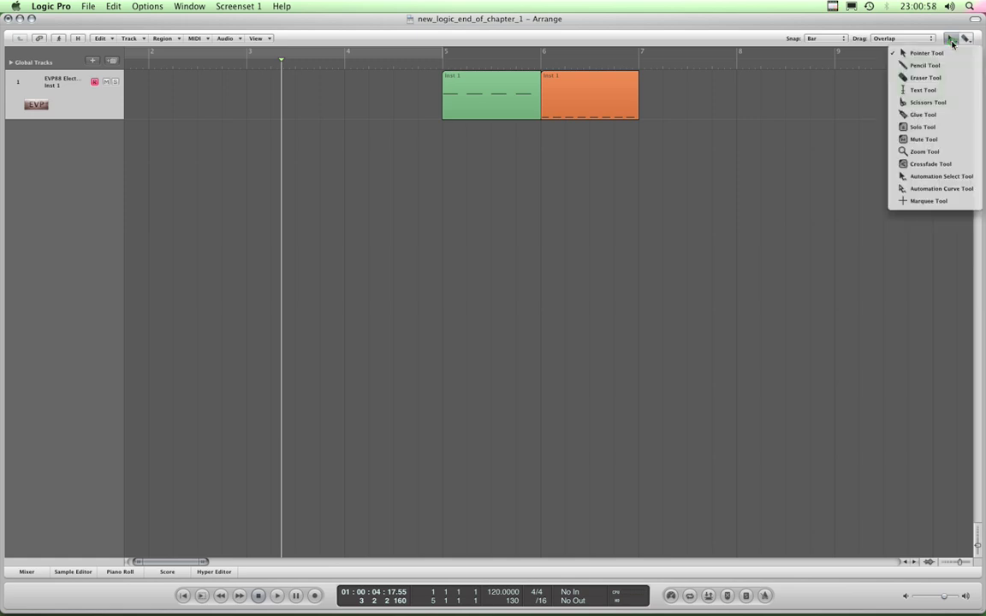
pyautogui.click(927, 65)
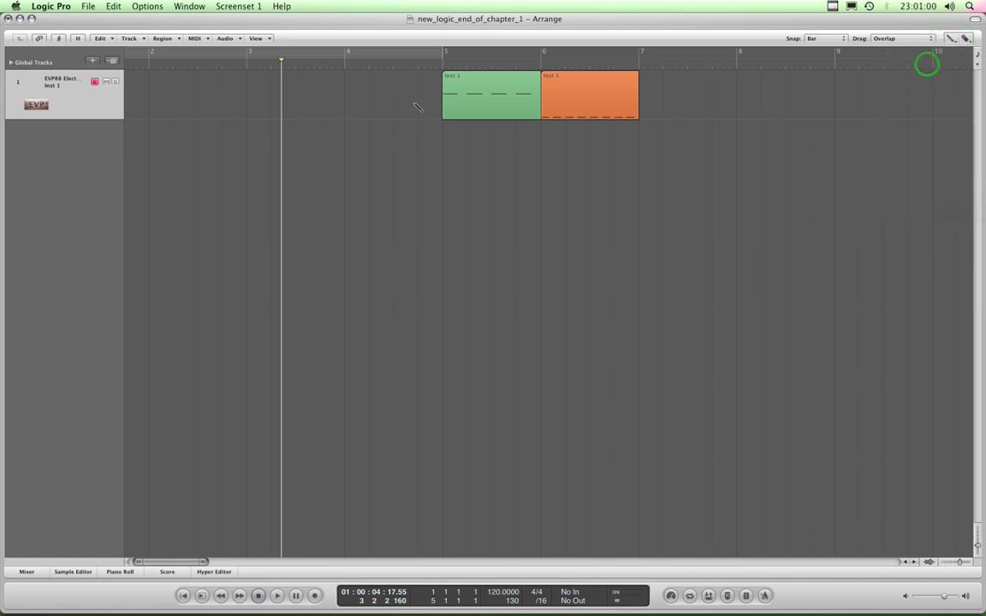
pyautogui.click(271, 96)
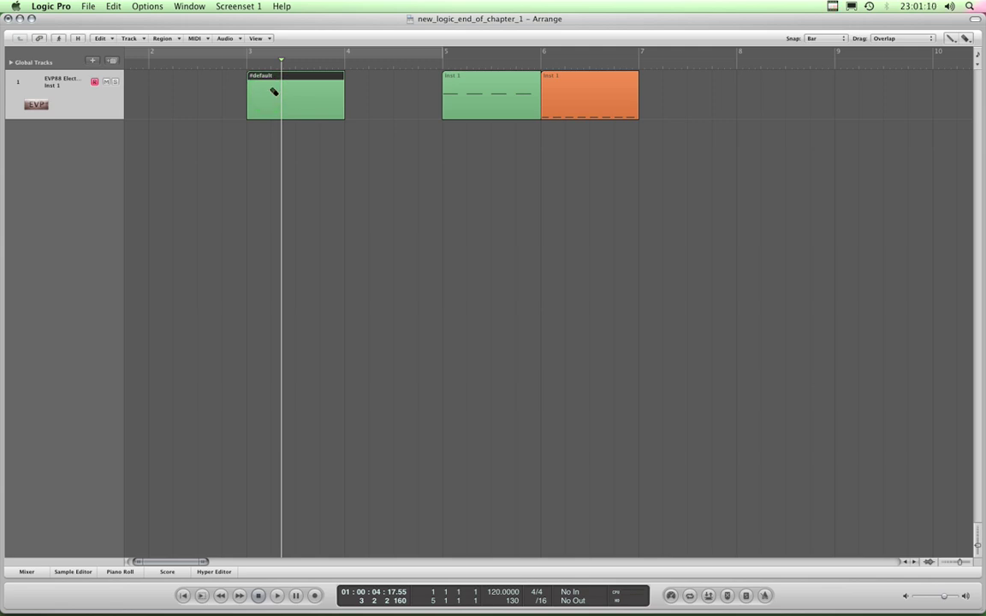
pyautogui.click(273, 91)
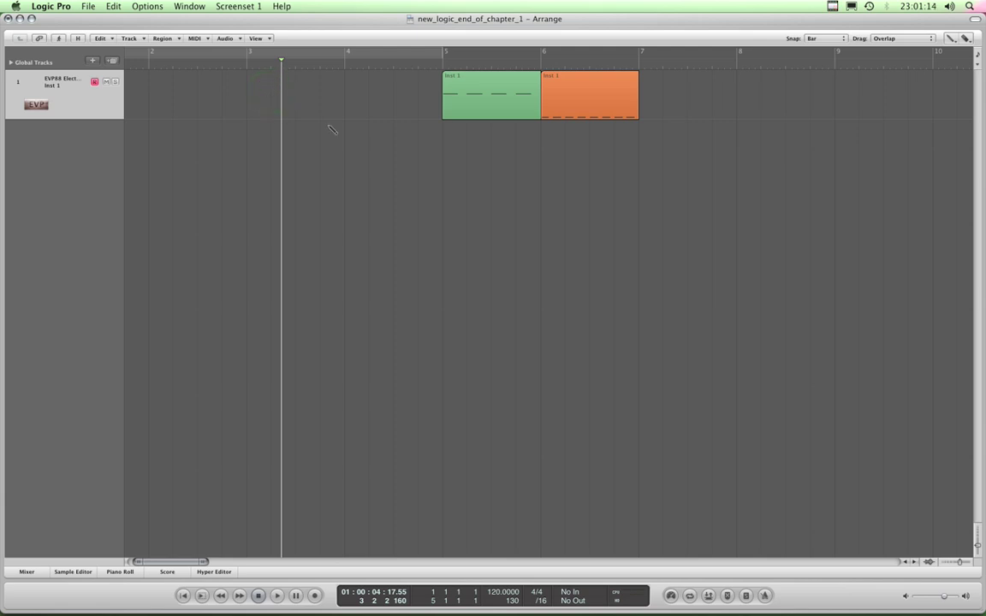
# - Return the left-click tool to the Pointer and select the green region at bar 5
pyautogui.click(951, 40)
pyautogui.click(916, 56)
pyautogui.click(951, 38)
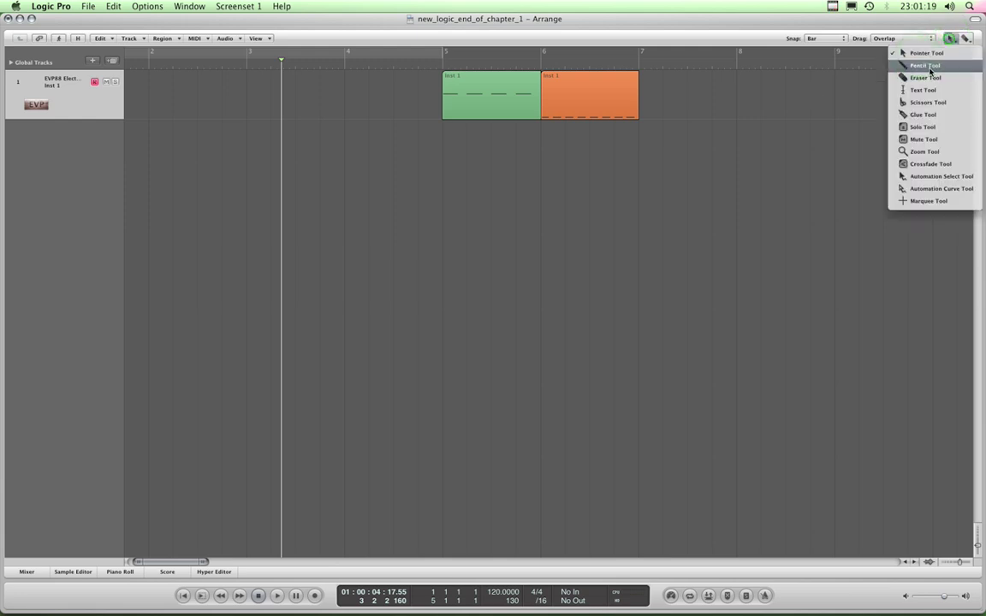
pyautogui.click(747, 103)
pyautogui.moveTo(480, 103)
pyautogui.mouseDown()
pyautogui.moveTo(381, 90)
pyautogui.moveTo(470, 90)
pyautogui.mouseUp()
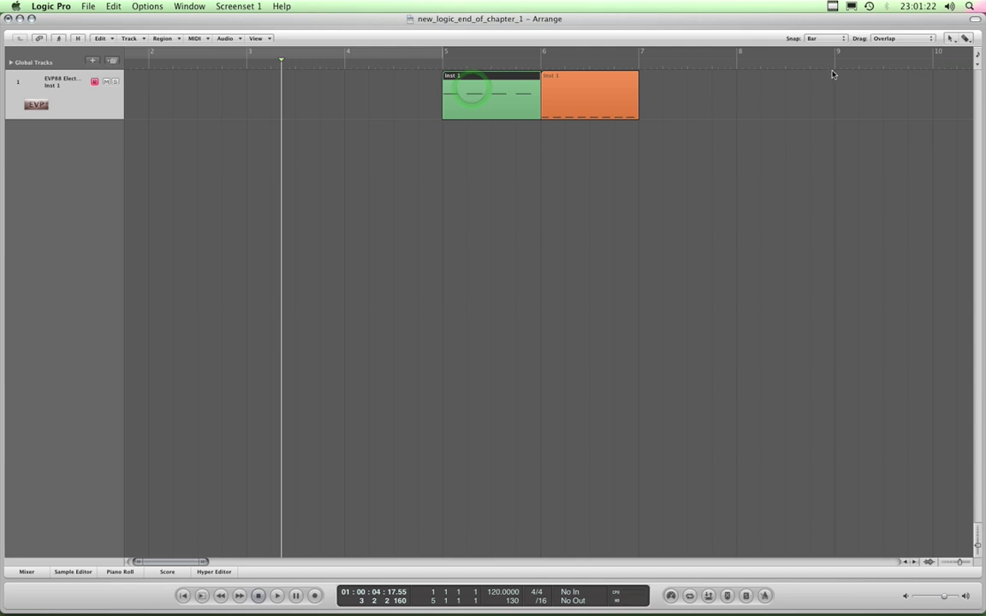
pyautogui.click(951, 40)
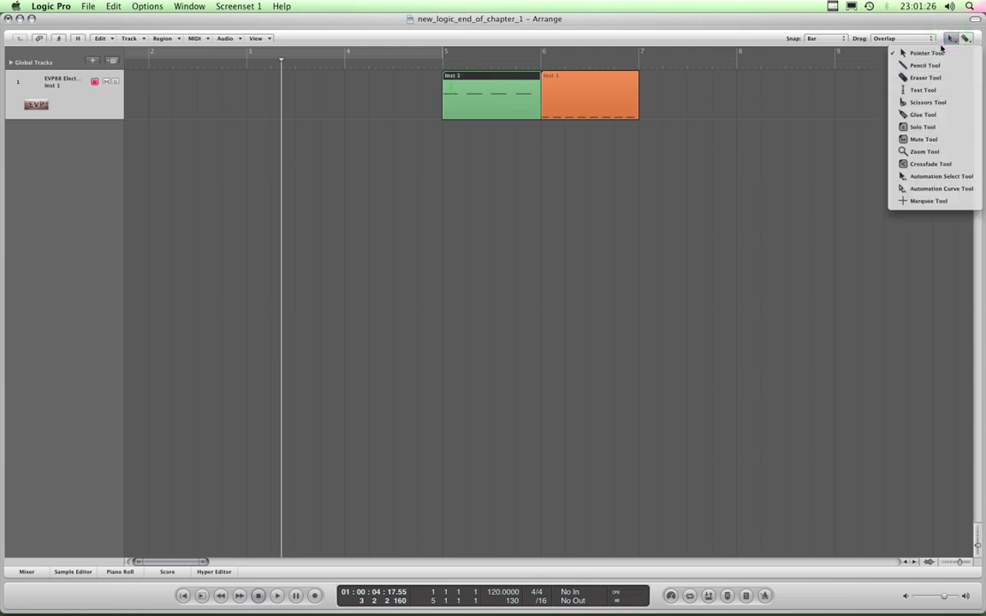
pyautogui.click(740, 39)
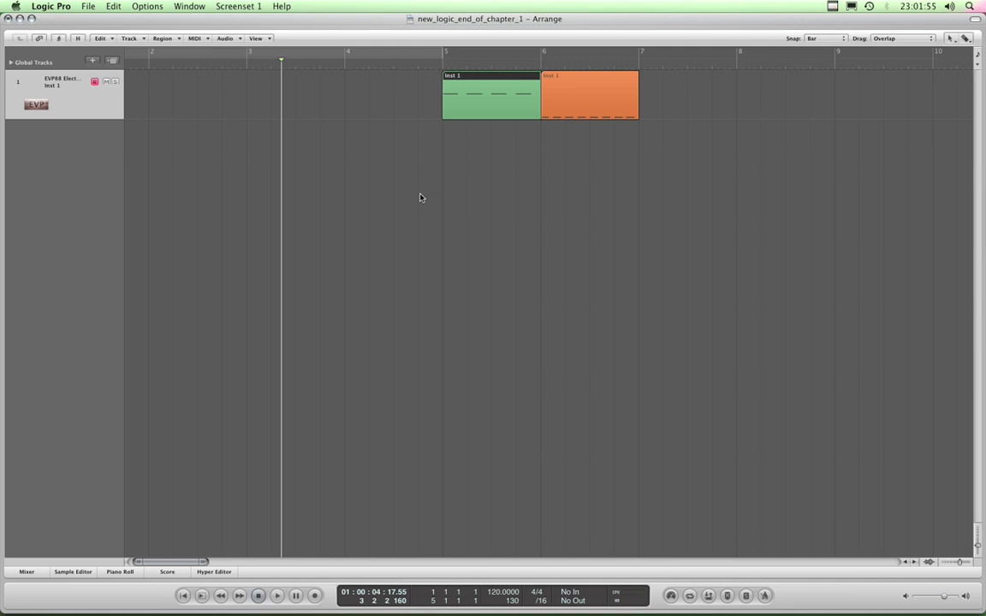
# - Switch to the Pencil tool and create an empty one-bar region at bar 3 on the EVP88 track
pyautogui.press('Escape')
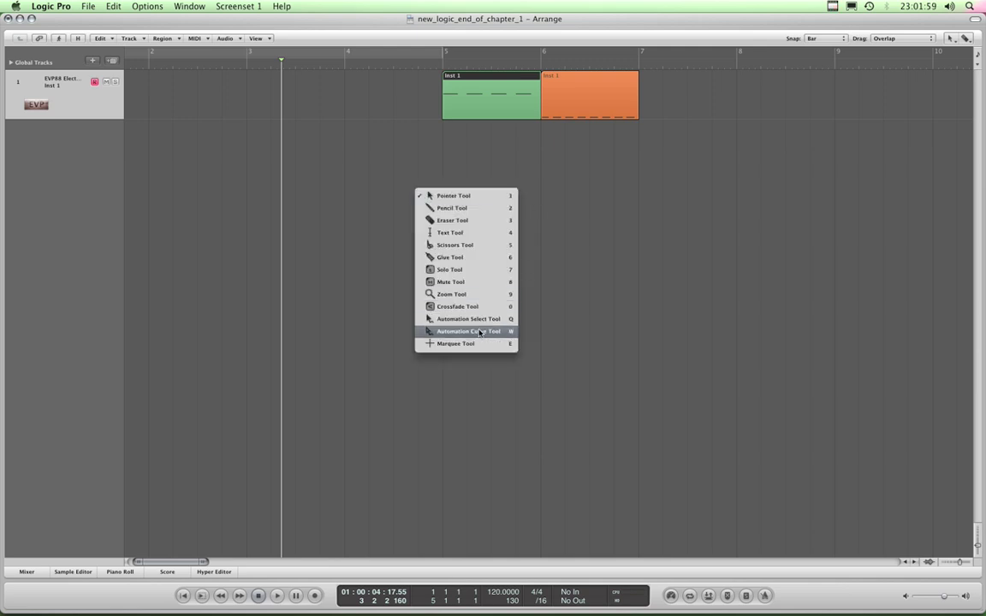
pyautogui.click(452, 209)
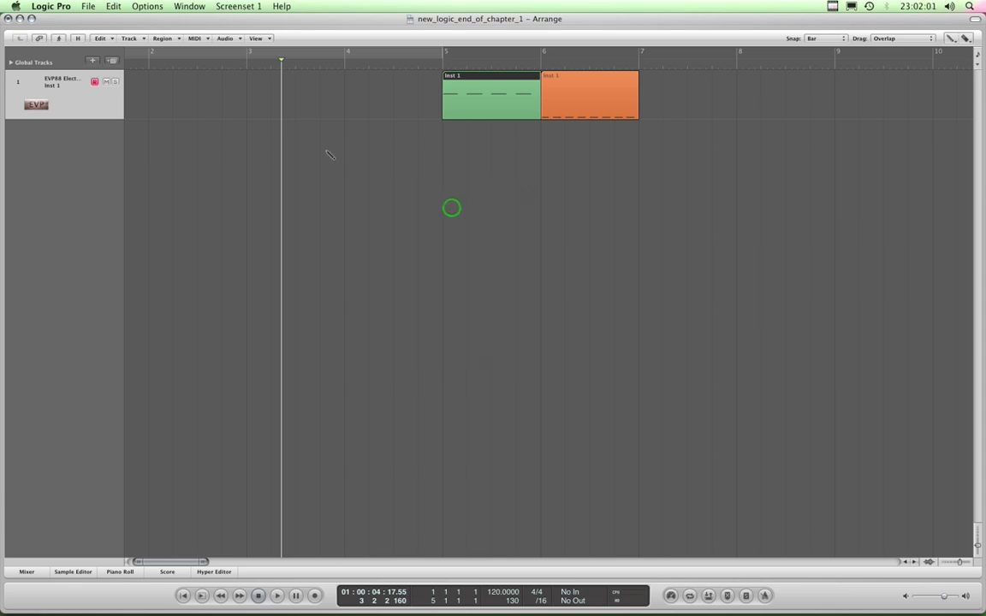
pyautogui.click(276, 102)
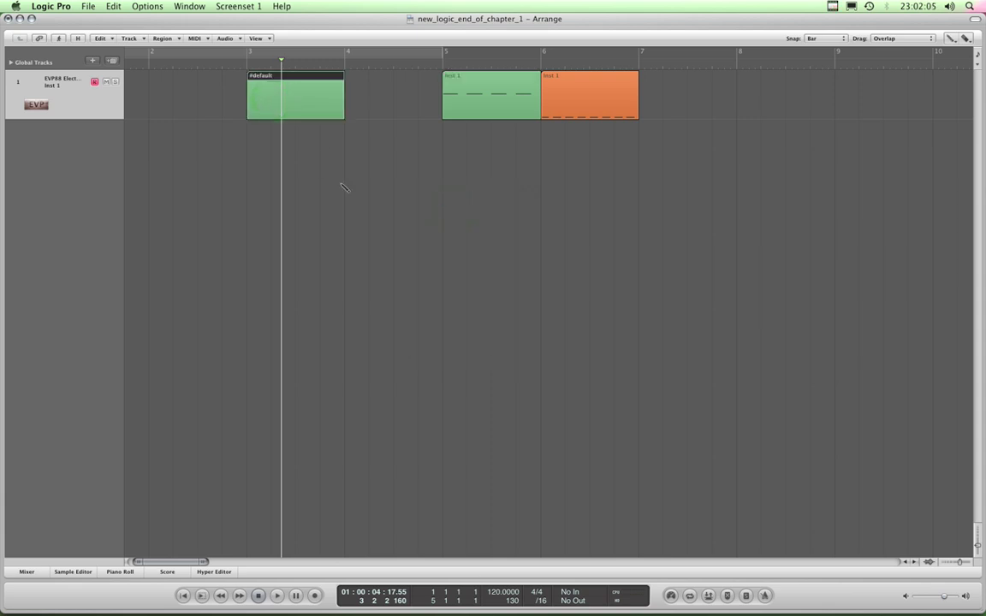
# - Erase the empty region at bar 3 with the Eraser tool and return to the Pointer tool
pyautogui.press('Escape')
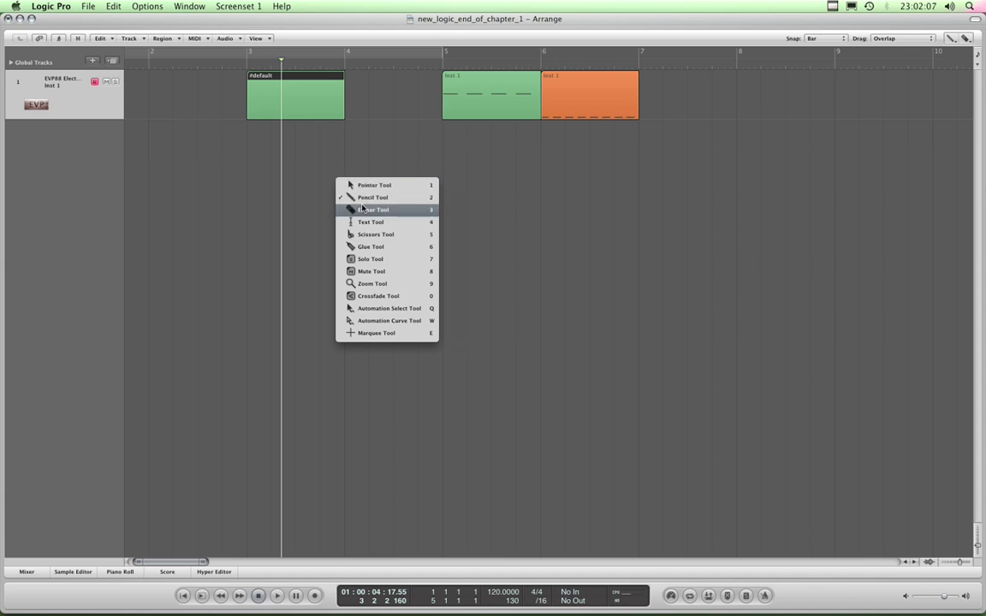
pyautogui.click(364, 212)
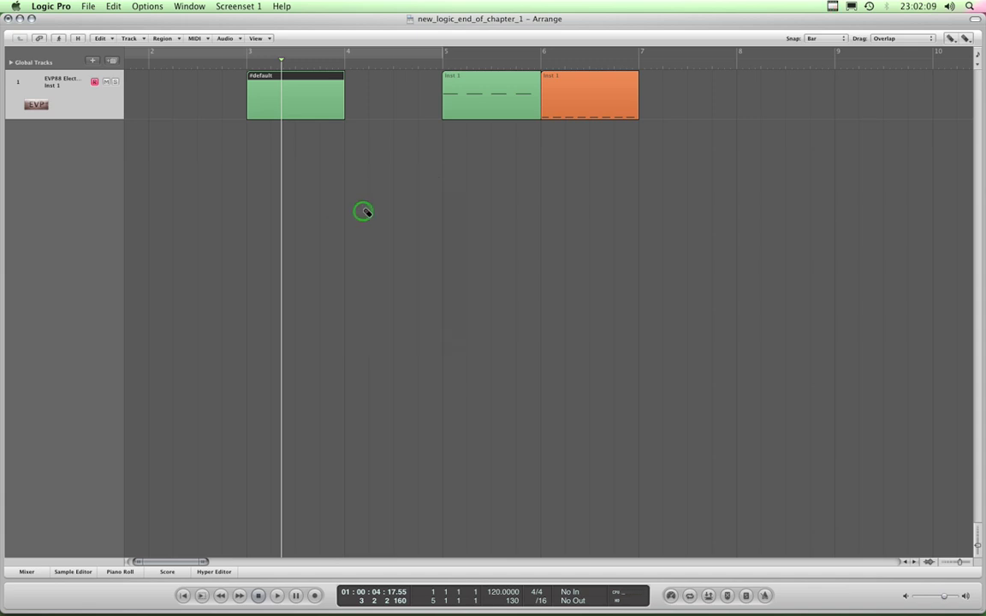
pyautogui.click(300, 85)
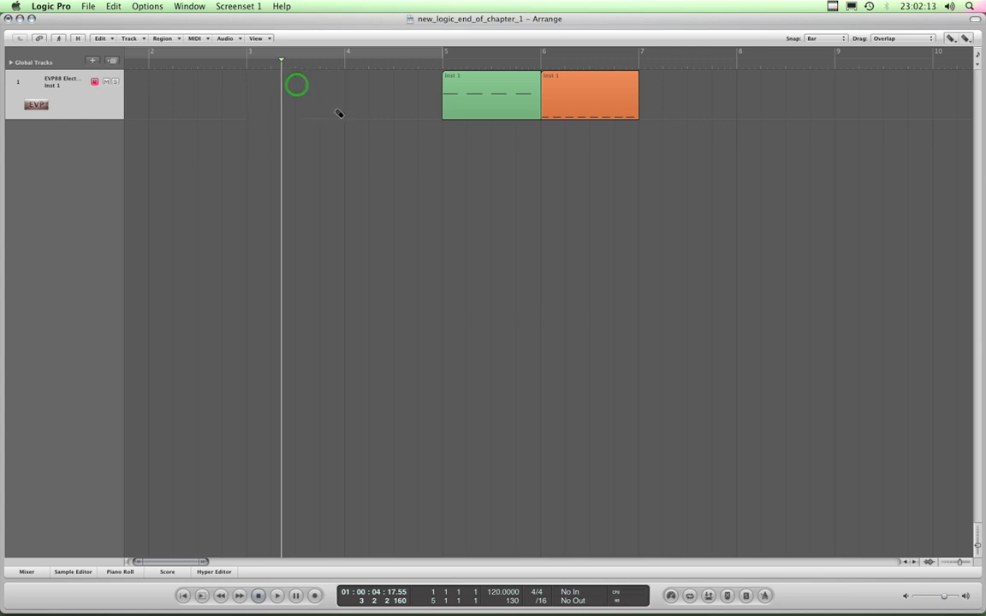
pyautogui.press('Escape')
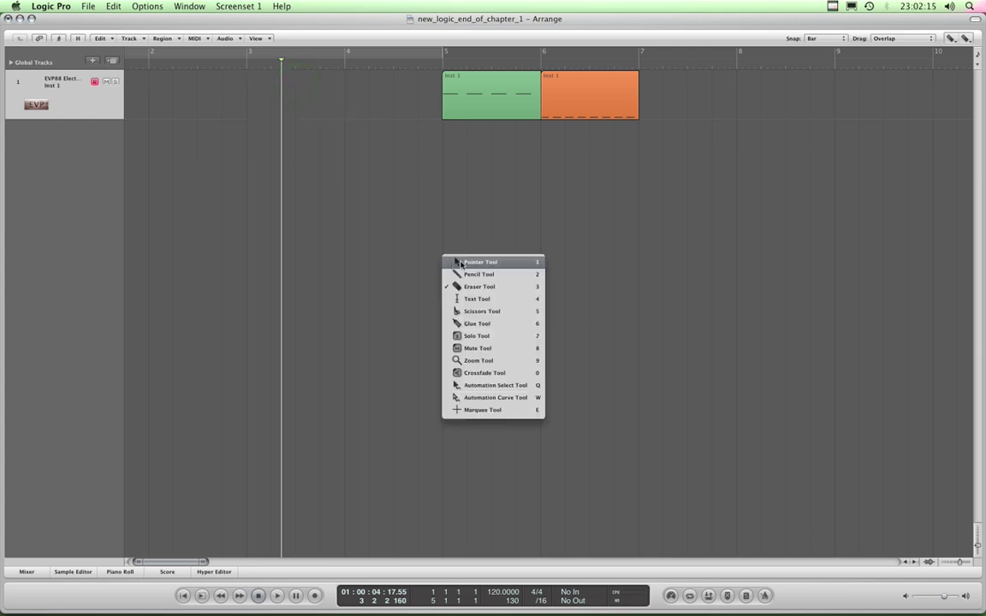
pyautogui.click(460, 263)
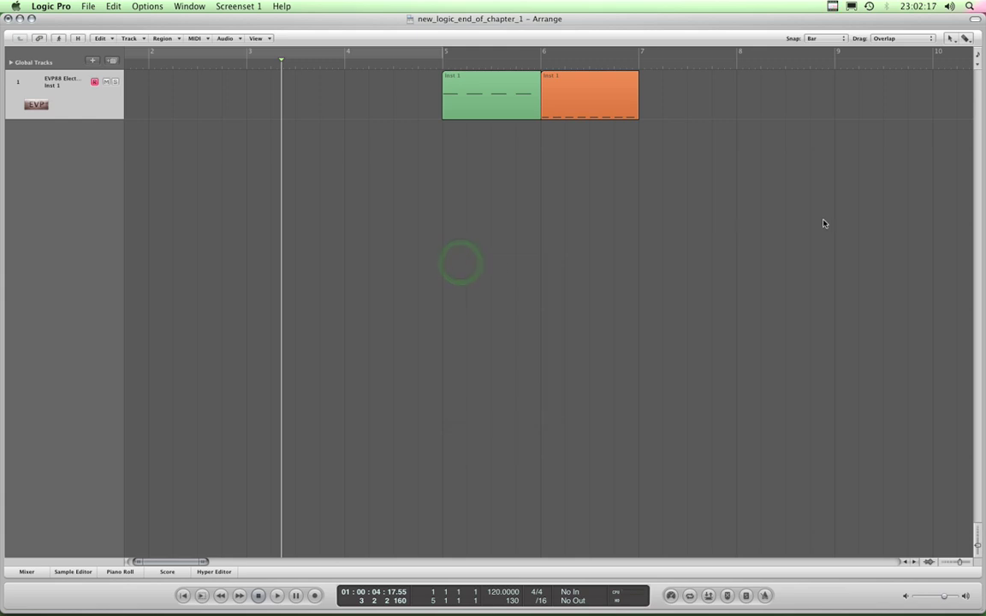
pyautogui.press('Escape')
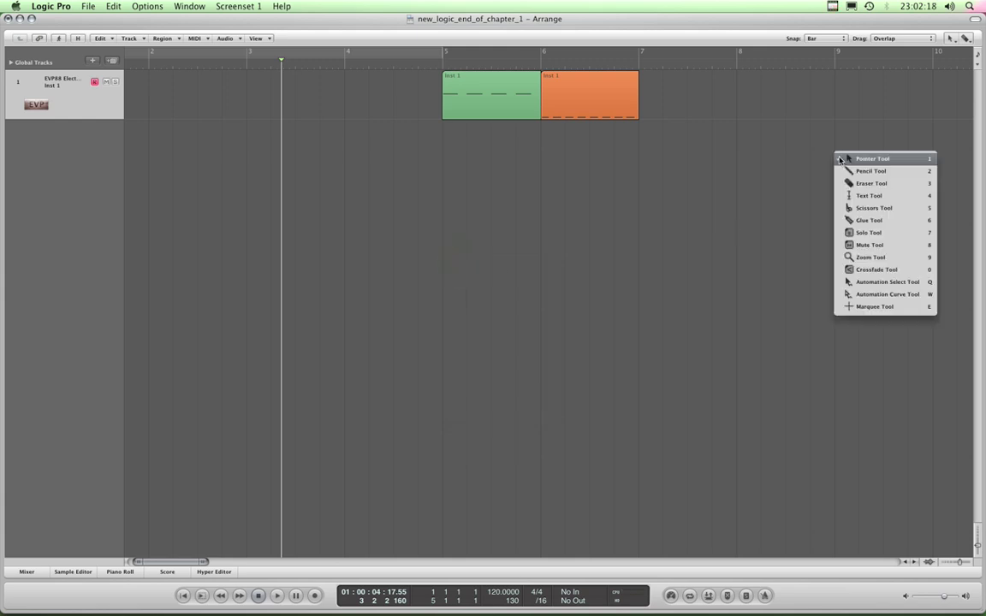
pyautogui.click(407, 185)
pyautogui.press('Escape')
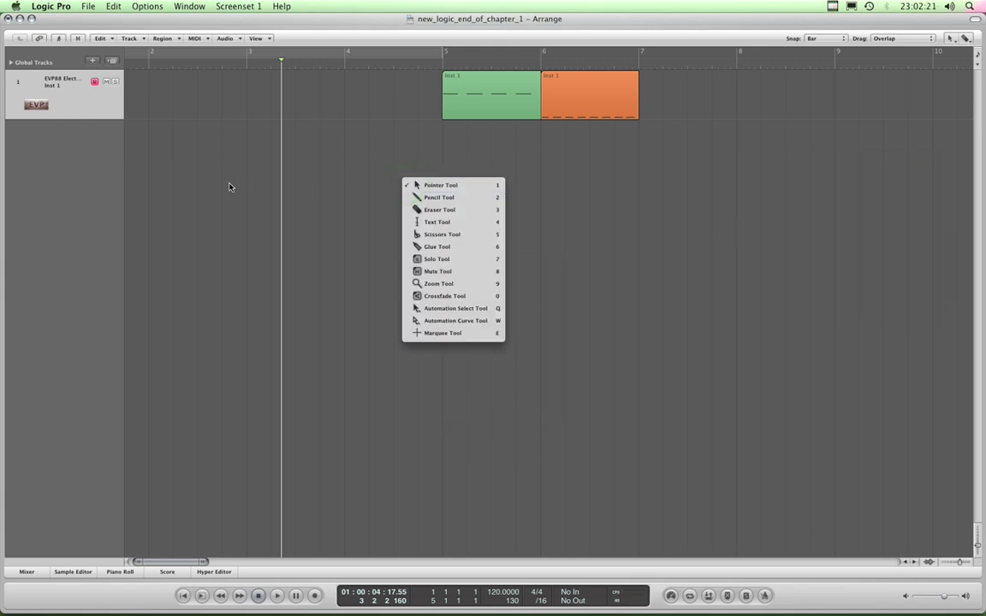
pyautogui.press('Escape')
pyautogui.rightClick(218, 189)
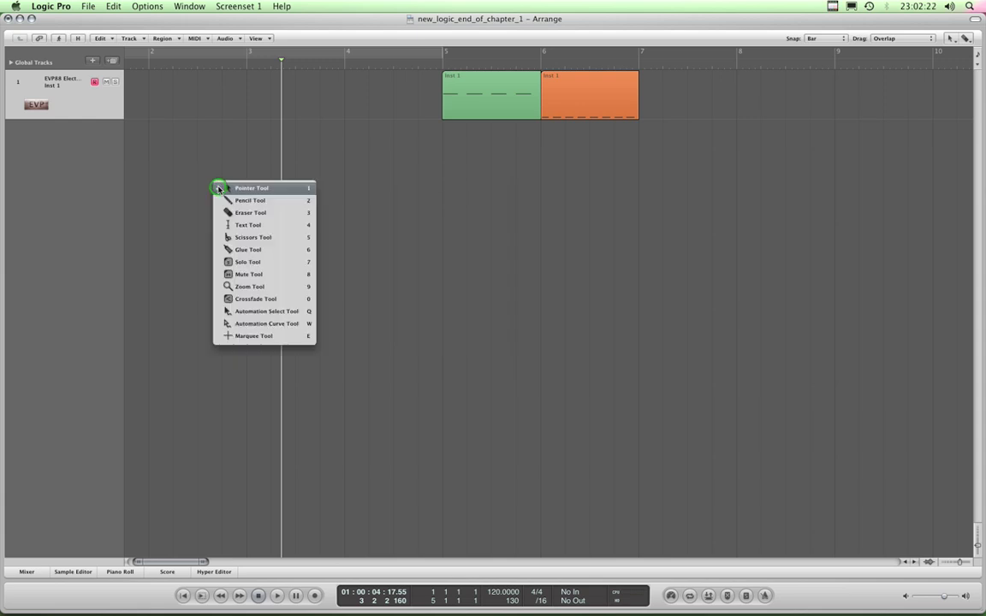
pyautogui.click(637, 211)
# - Switch the left-click tool to the Pencil and reset it to the Pointer
pyautogui.press('Escape')
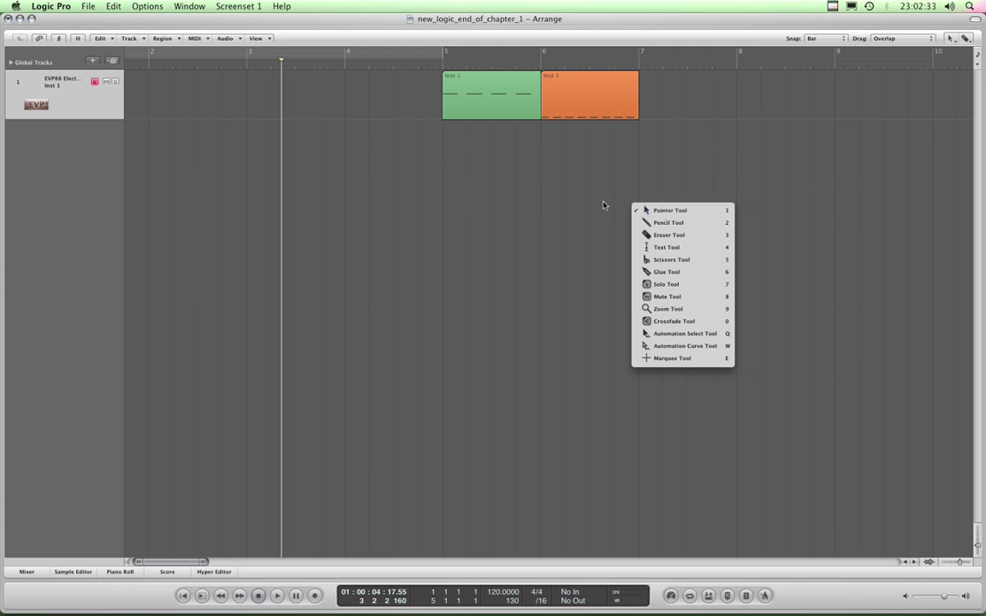
pyautogui.click(668, 223)
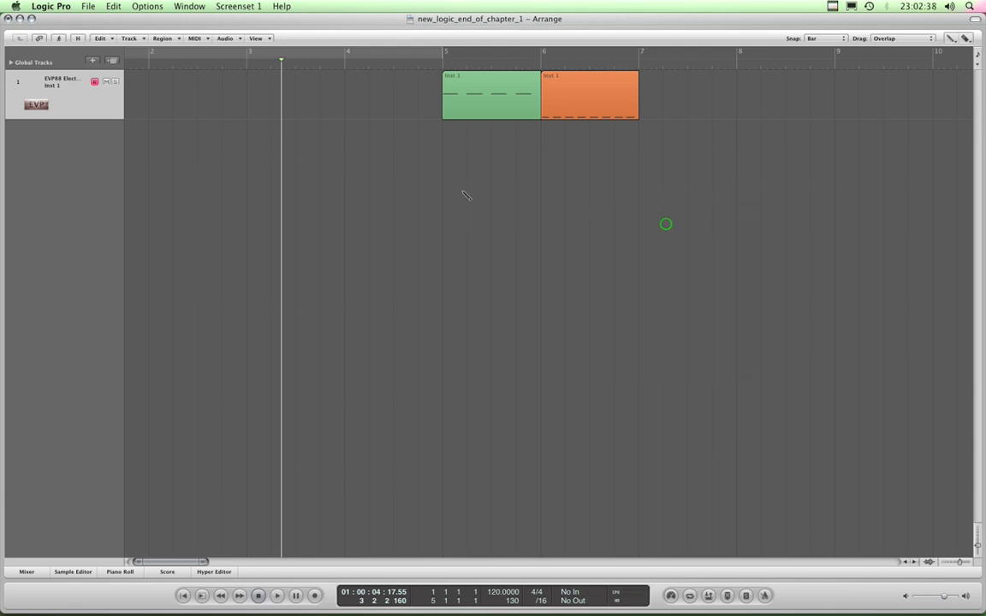
pyautogui.press('Escape')
pyautogui.click(363, 168)
pyautogui.press('Escape')
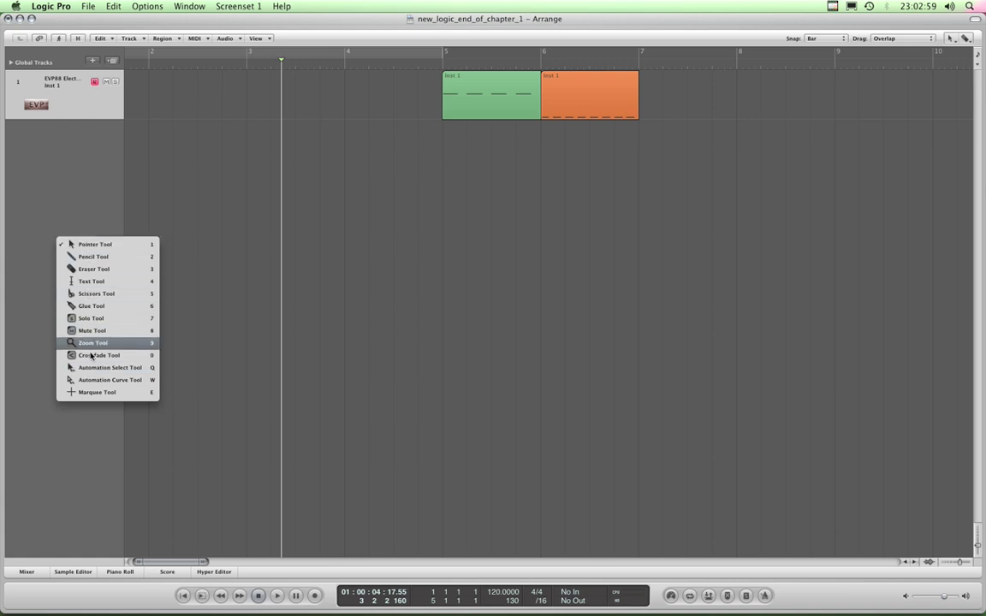
pyautogui.click(629, 20)
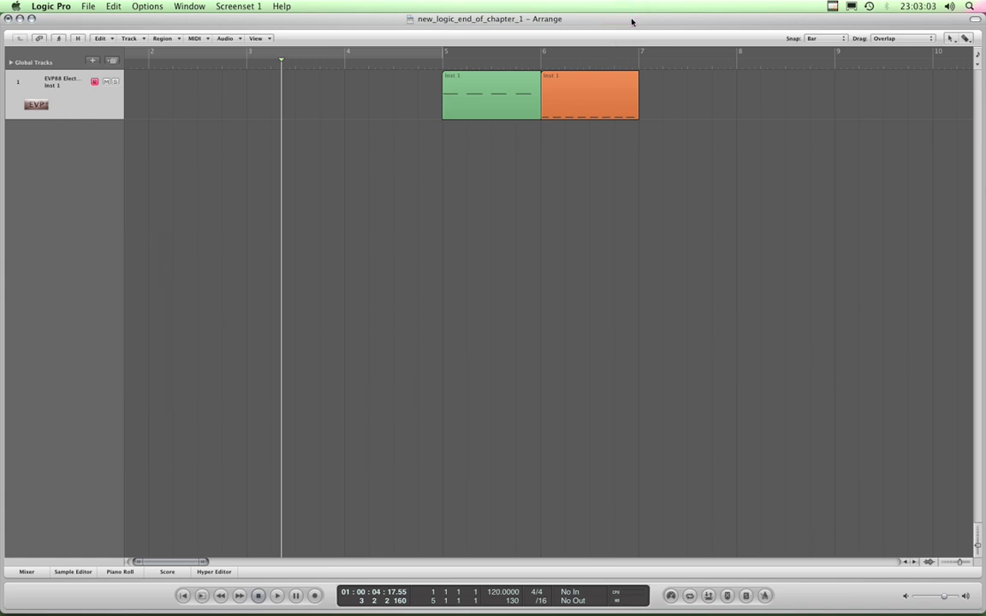
pyautogui.press('Escape')
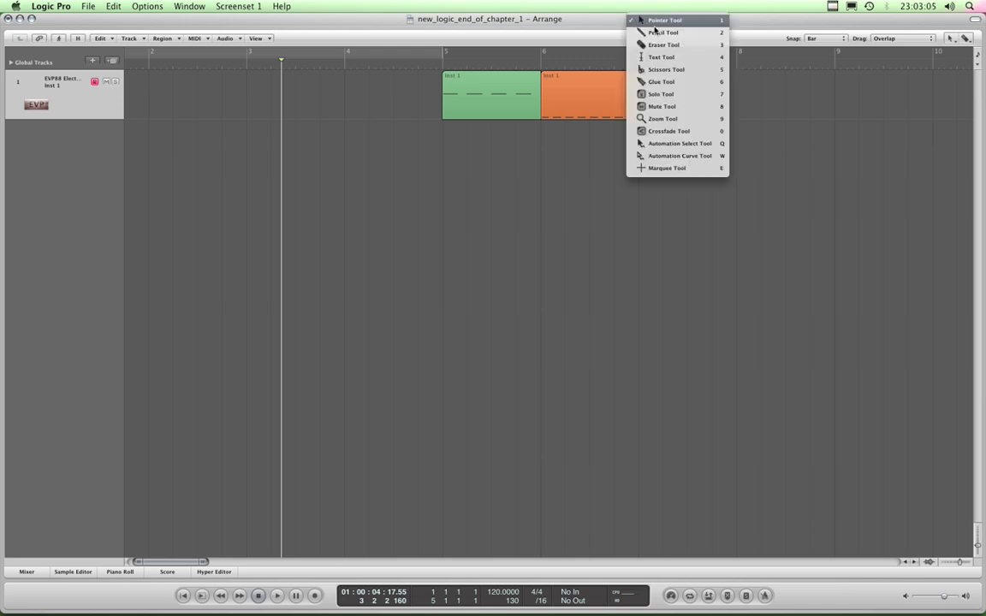
pyautogui.rightClick(744, 448)
pyautogui.press('Escape')
pyautogui.click(443, 255)
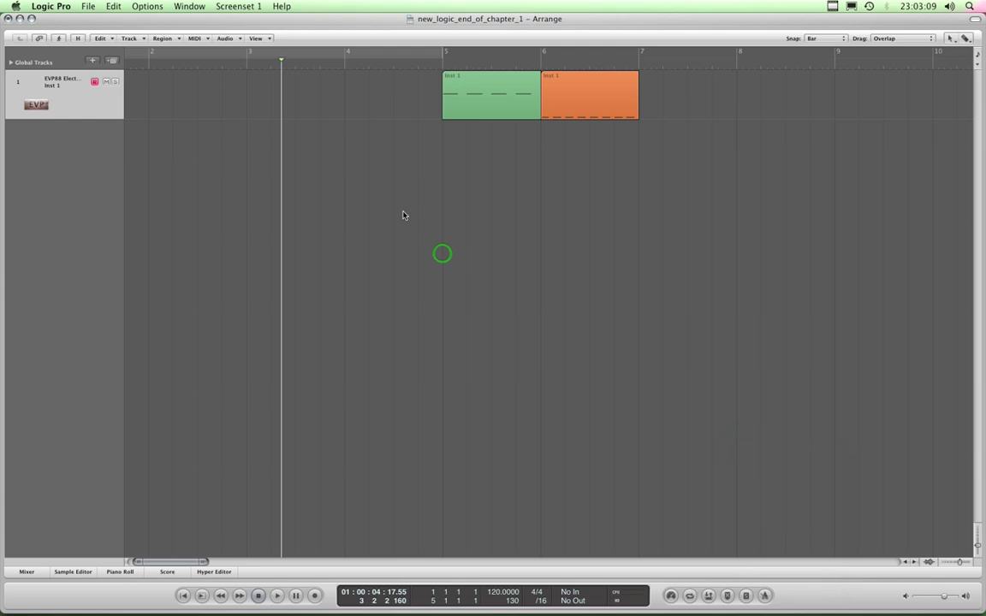
pyautogui.press('Escape')
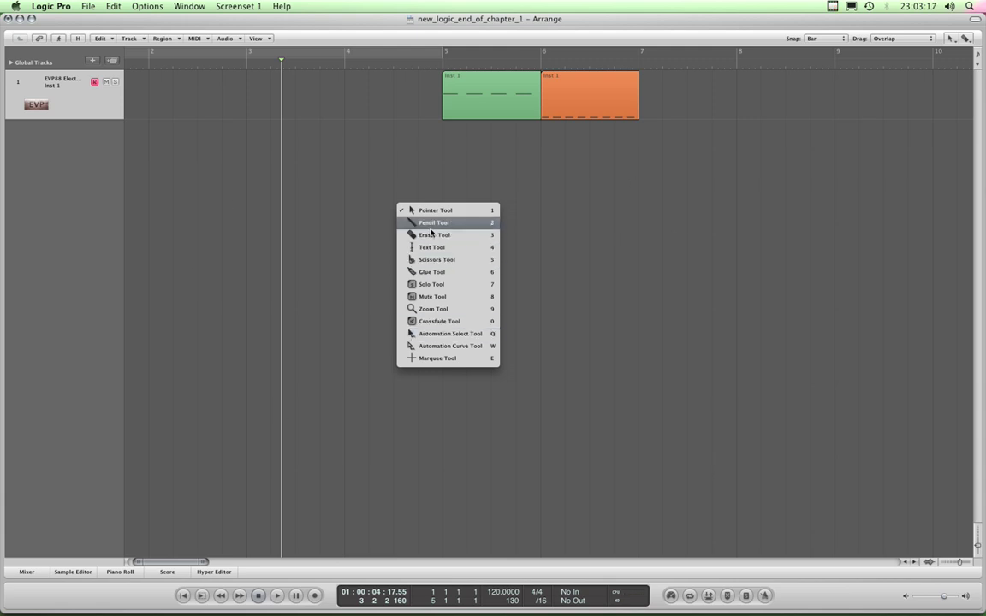
pyautogui.click(579, 242)
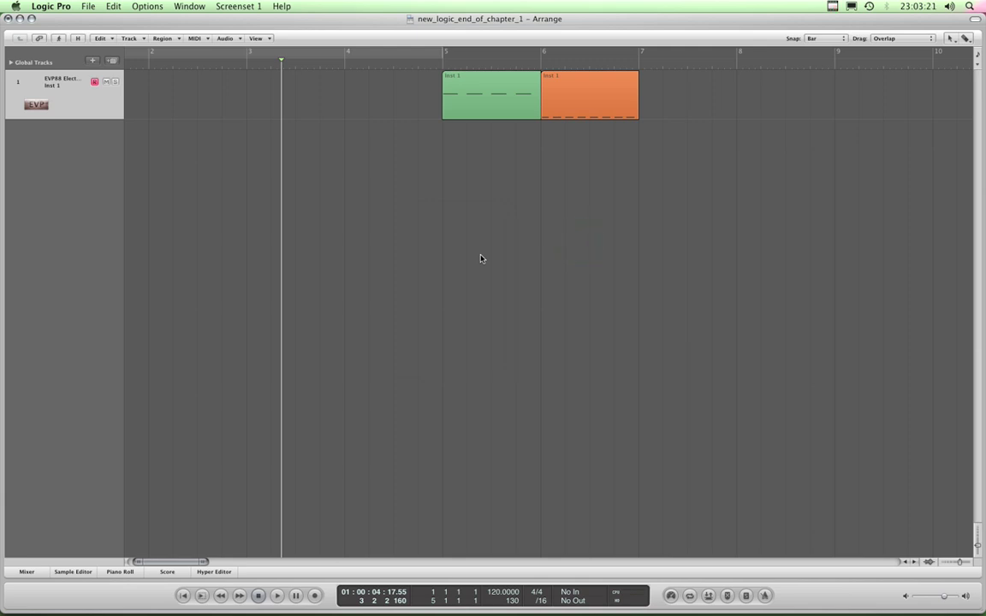
# - Draw an empty one-bar region at bar 3 with the Pencil tool
pyautogui.press('Escape')
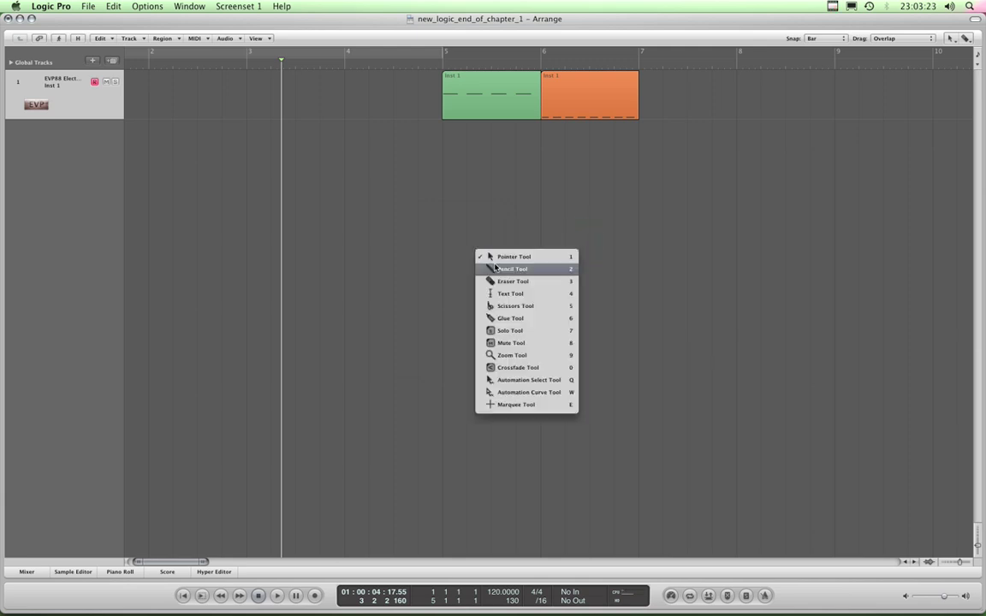
pyautogui.click(497, 267)
pyautogui.click(271, 97)
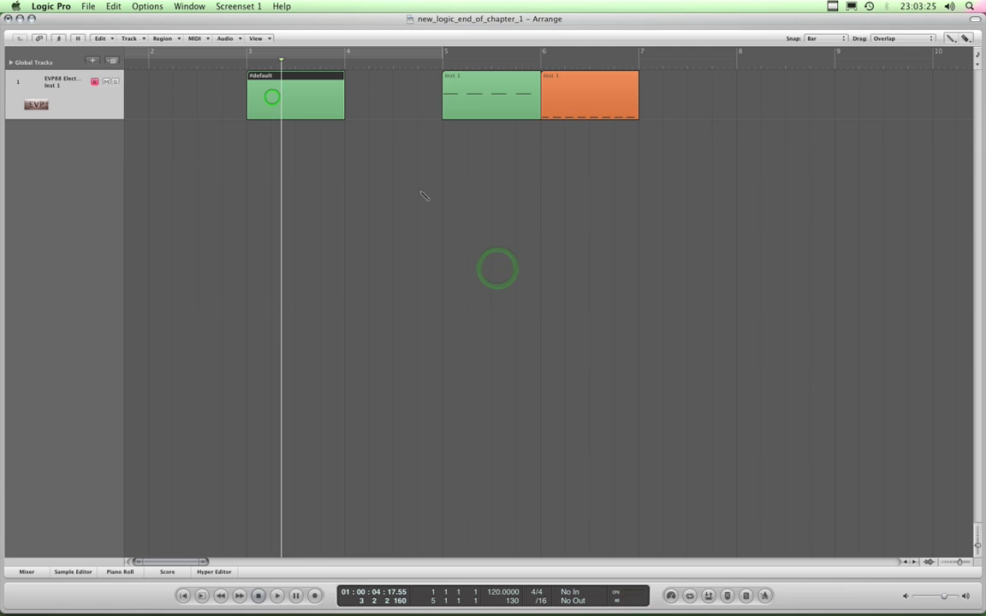
# - Set Snap to Beat and split the empty region at bar 3 in half with the Scissors tool
pyautogui.press('Escape')
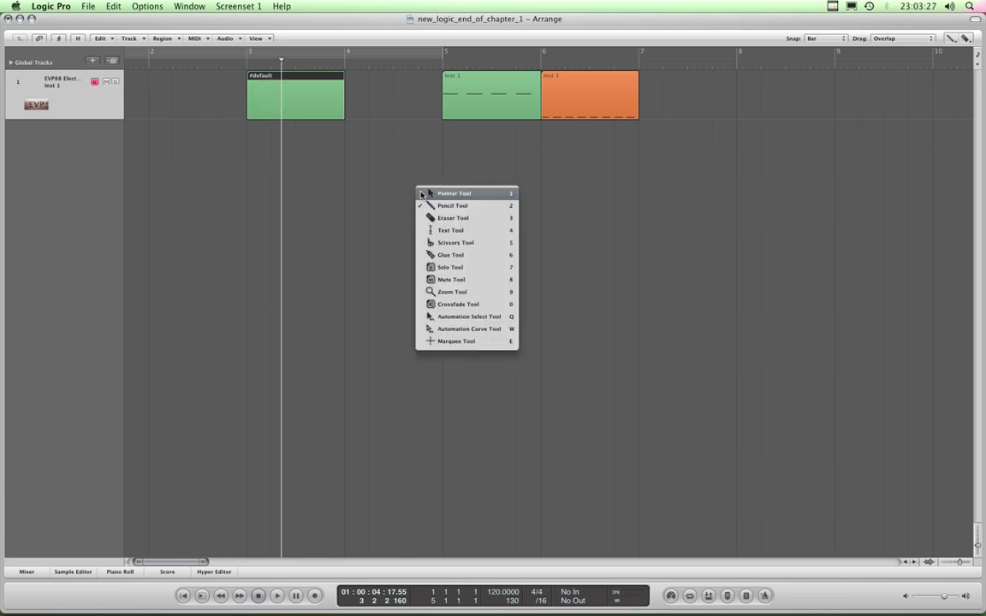
pyautogui.click(452, 244)
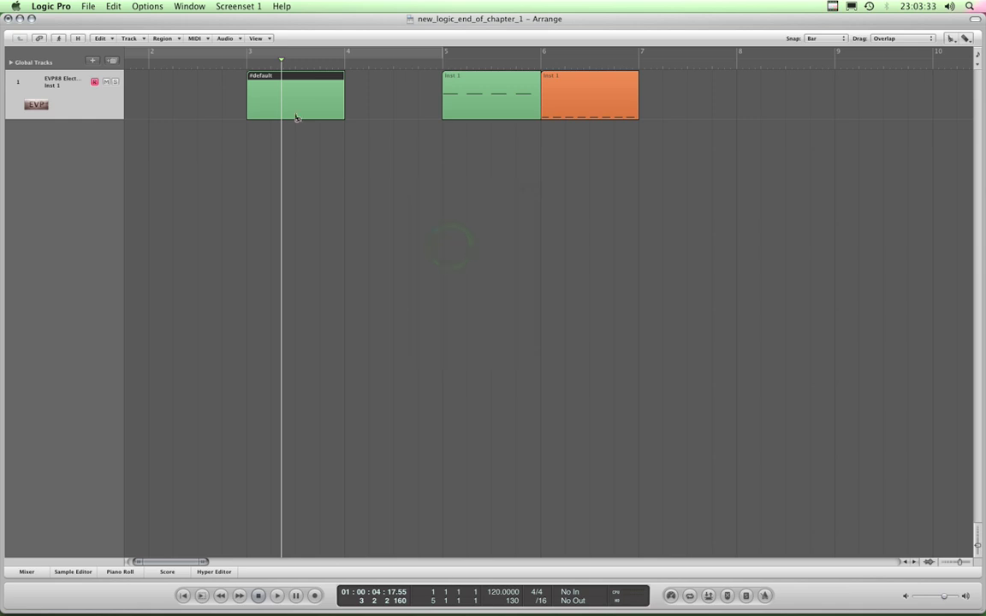
pyautogui.click(825, 40)
pyautogui.click(824, 47)
pyautogui.click(295, 100)
# - Join the two half-bar regions at bar 3 into one region with the Glue tool
pyautogui.press('Escape')
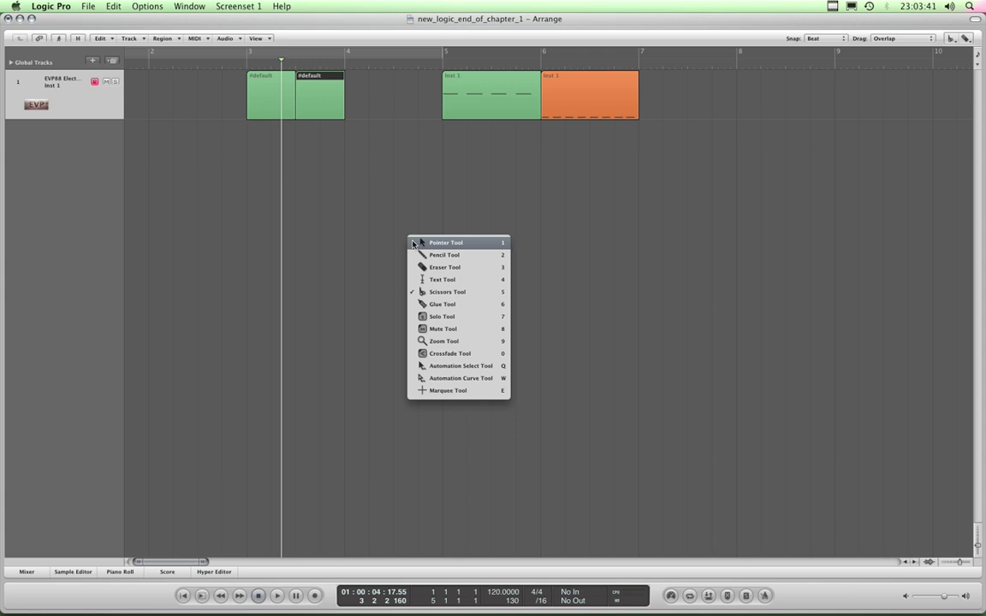
pyautogui.click(440, 306)
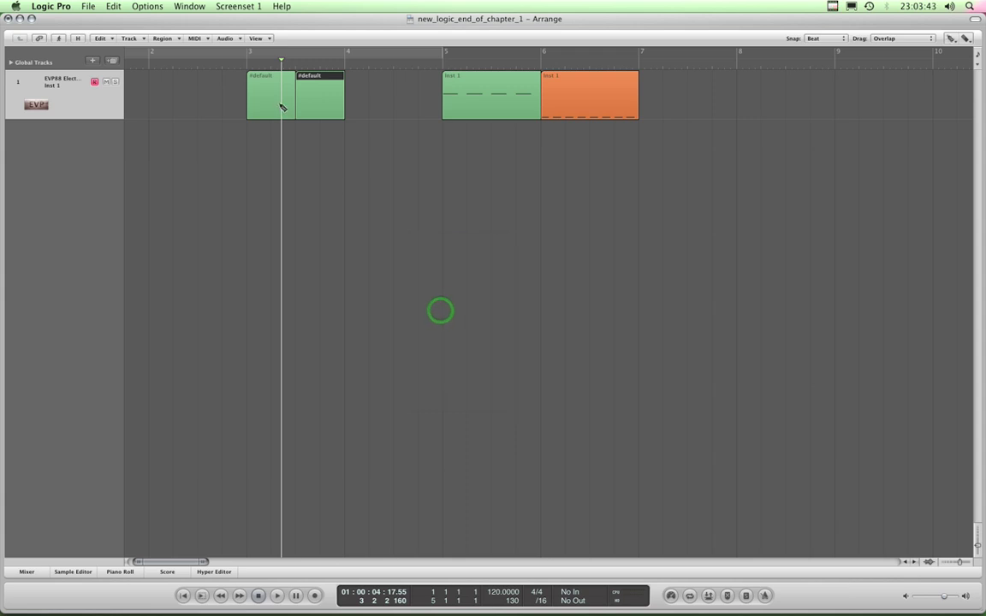
pyautogui.click(266, 94)
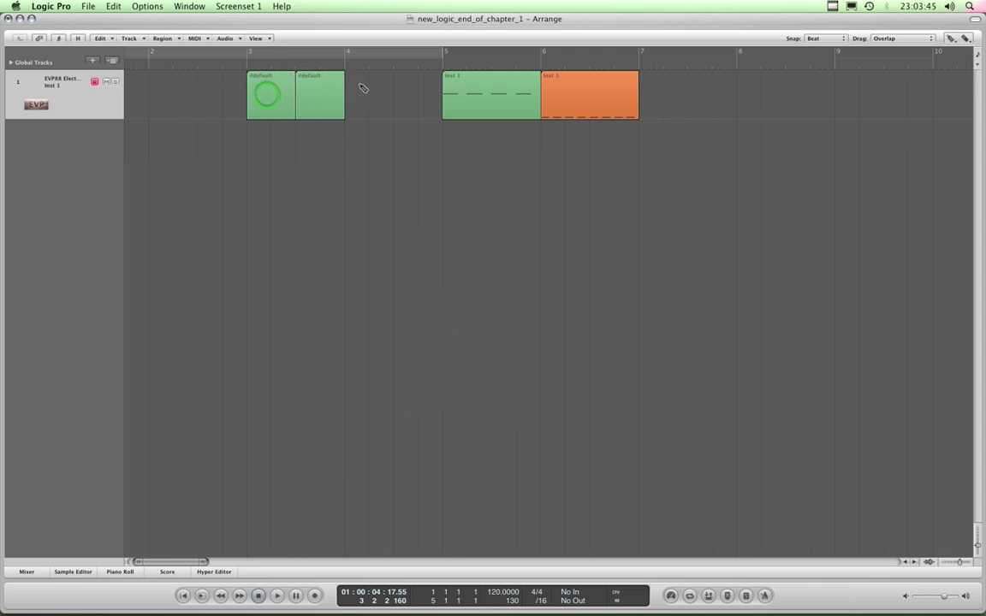
pyautogui.keyDown('shift'); pyautogui.click(324, 79); pyautogui.keyUp('shift')
pyautogui.click(275, 96)
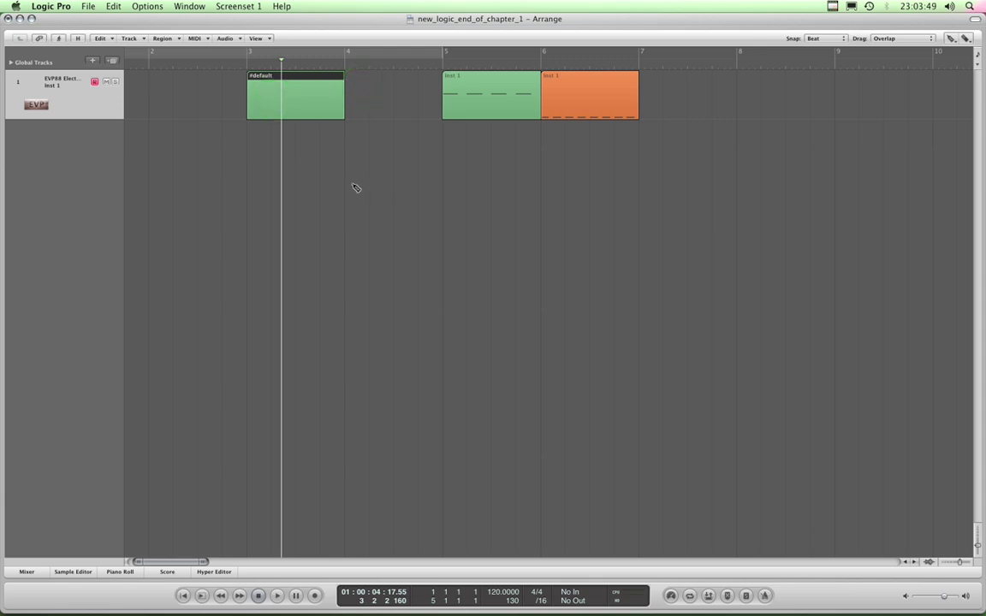
# - Erase the joined region at bar 3 with the Eraser tool and return to the Pointer tool
pyautogui.press('Escape')
pyautogui.click(374, 217)
pyautogui.click(307, 100)
pyautogui.press('Escape')
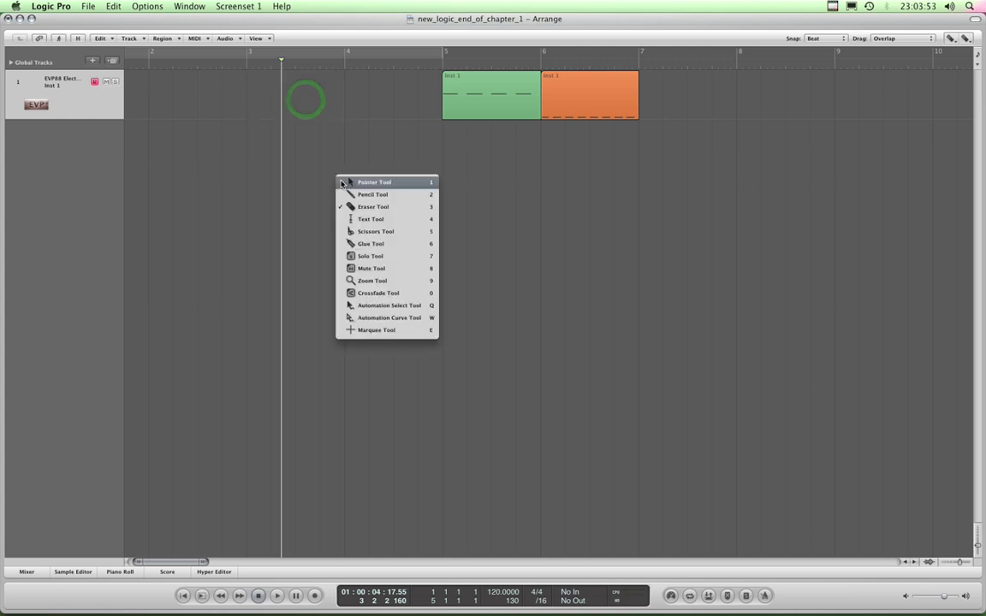
pyautogui.click(343, 182)
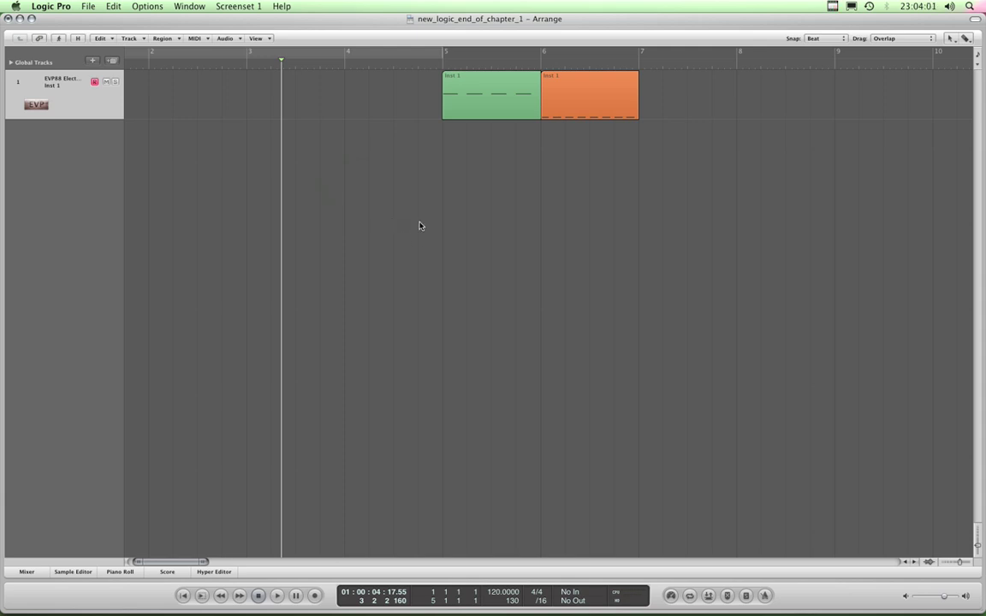
# - Review the available editing tools and their shortcuts, and switch the left-click tool to the Pencil
pyautogui.press('Escape')
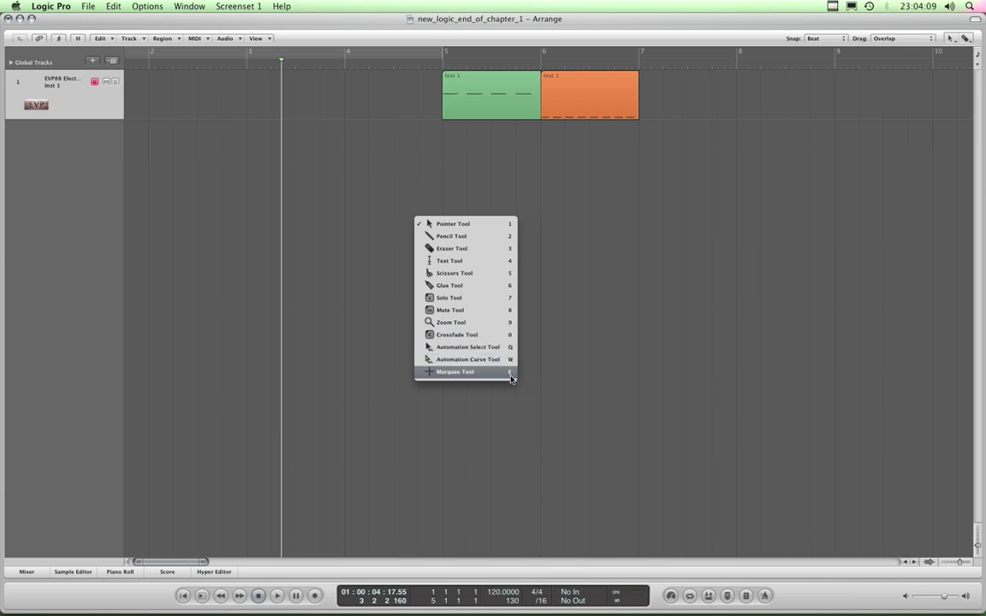
pyautogui.click(467, 196)
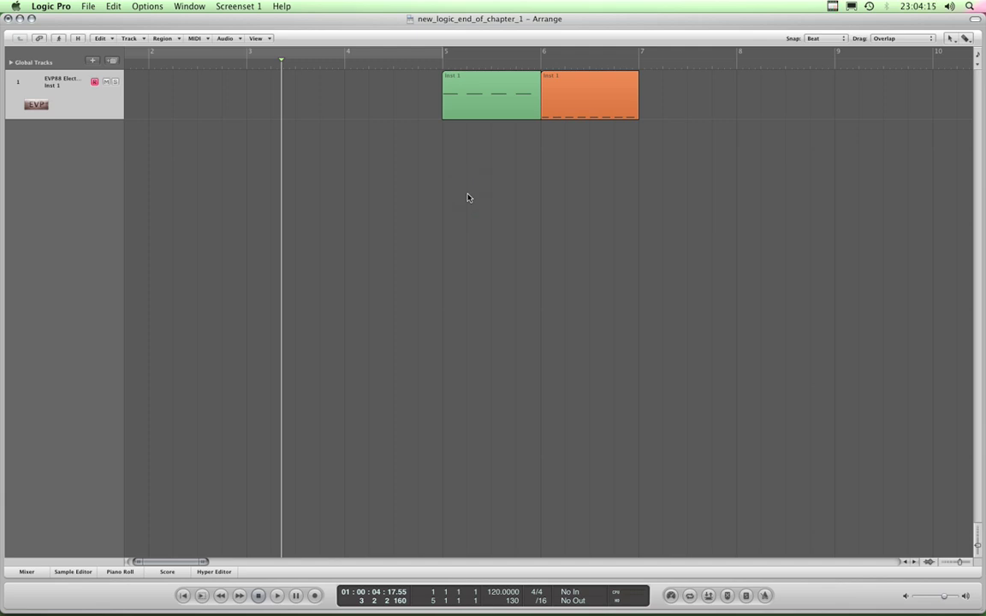
pyautogui.press('Escape')
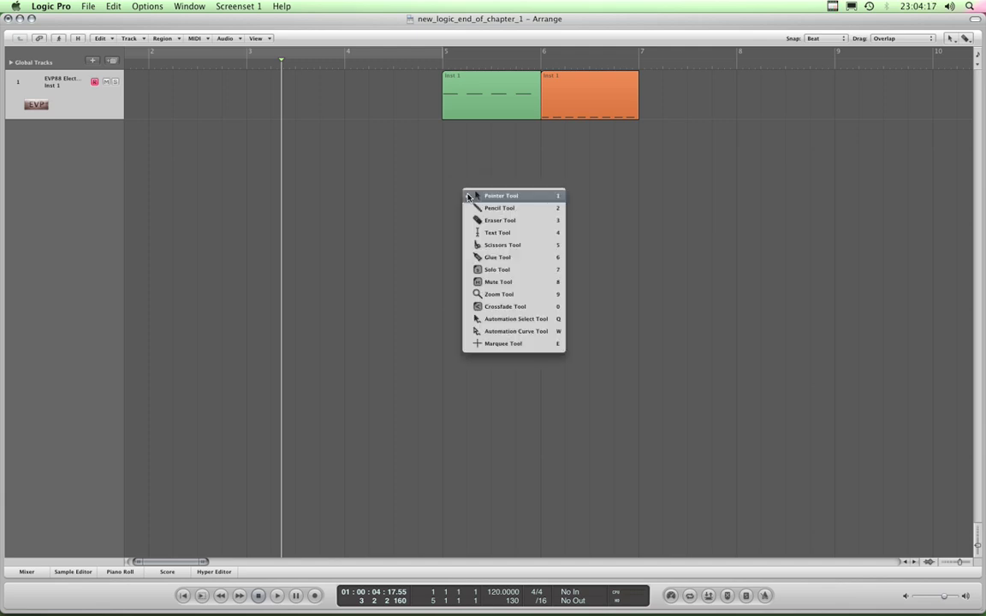
pyautogui.click(468, 198)
pyautogui.press('Escape')
pyautogui.click(468, 198)
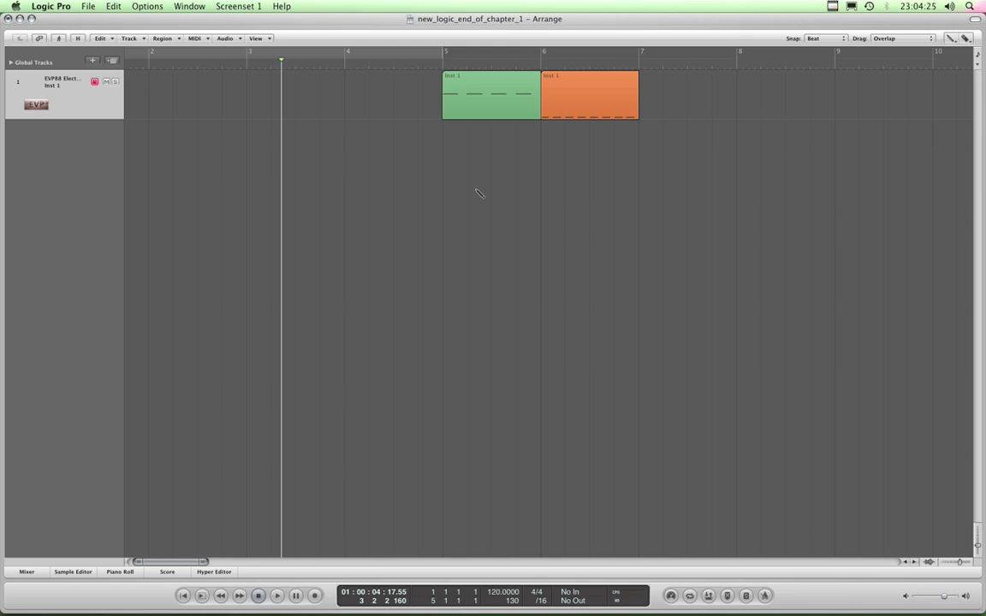
# - Switch the left-click tool to the Marquee and return it to the Pointer
pyautogui.press('Escape')
pyautogui.press('e')
pyautogui.press('Escape')
pyautogui.press('t')
pyautogui.press('t')
pyautogui.press('x')
pyautogui.press('t')
pyautogui.press('t')
pyautogui.press('t')
pyautogui.press('p')
pyautogui.press('t')
pyautogui.press('e')
pyautogui.press('t')
pyautogui.press('t')
pyautogui.press('t')
pyautogui.press('r')
pyautogui.press('t')
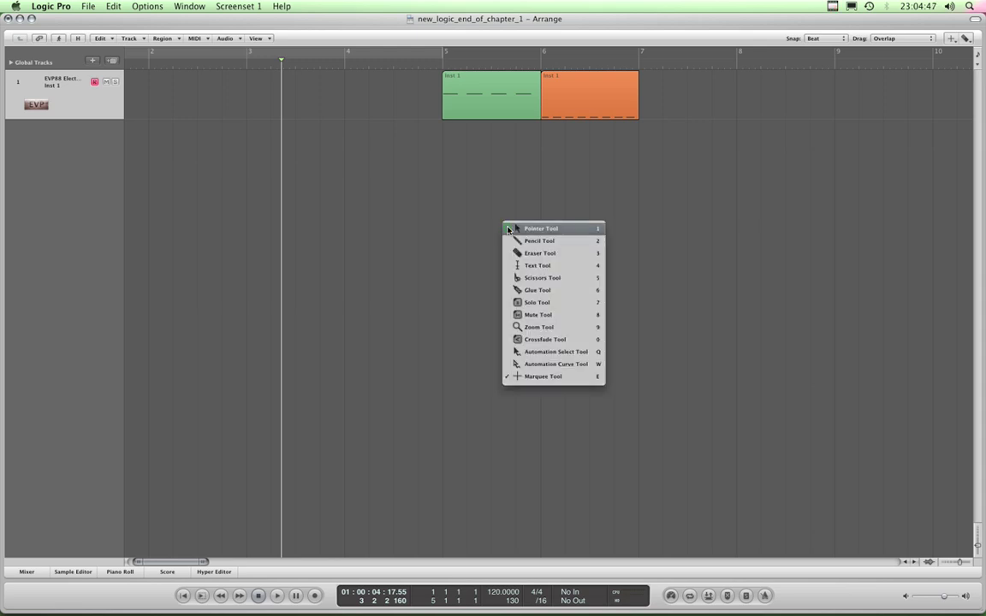
pyautogui.click(508, 228)
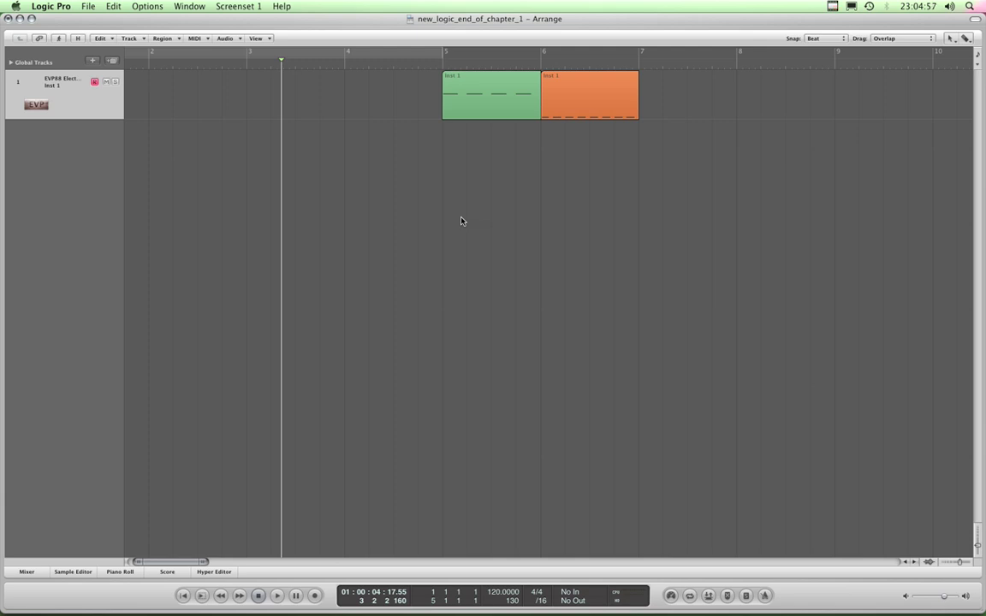
# - Examine the tool list, the commands offered for an empty arrange area, and the Arrange window's MIDI, Region and Track commands
pyautogui.press('Escape')
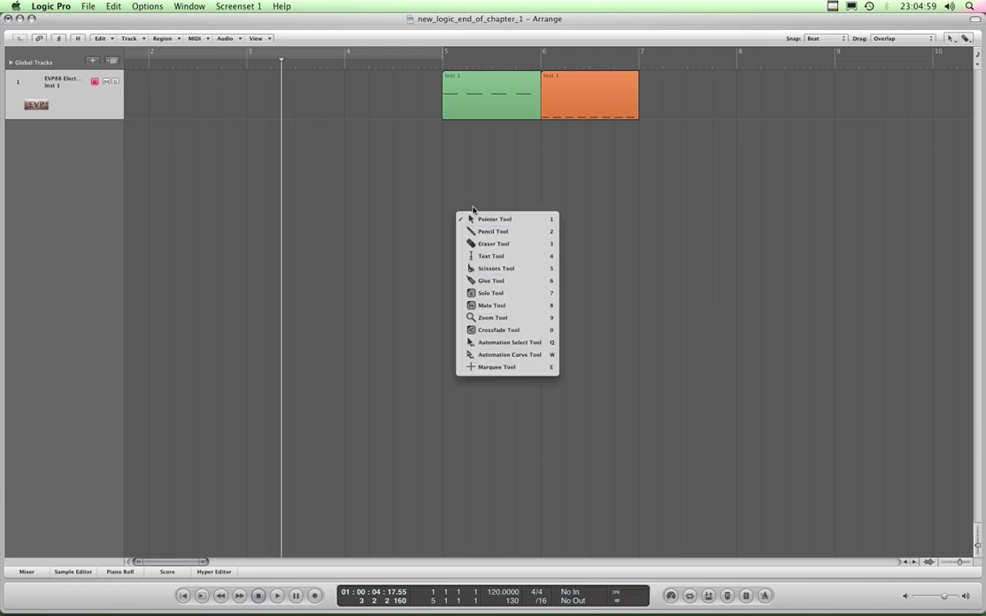
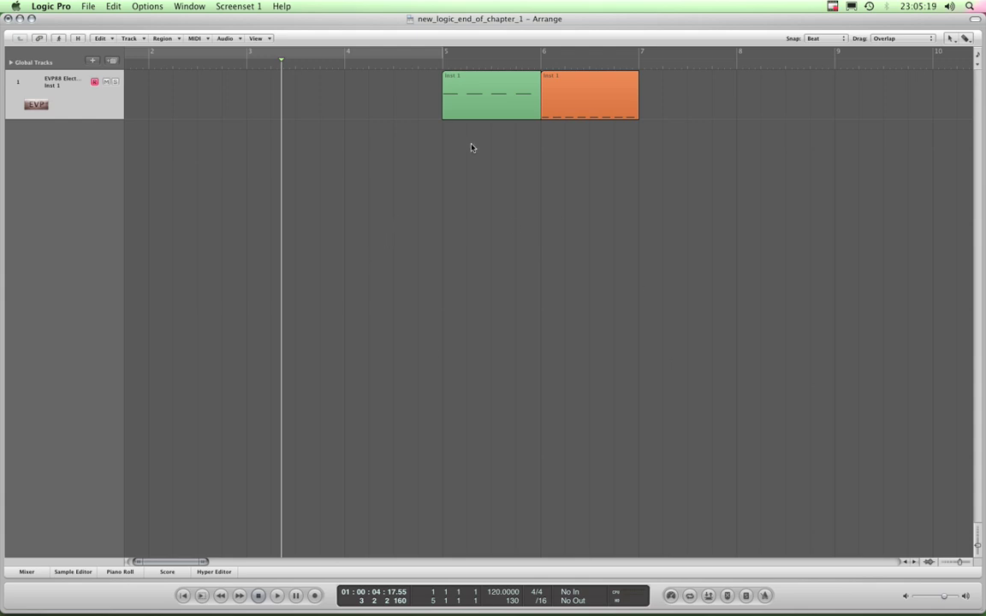
pyautogui.rightClick(369, 192)
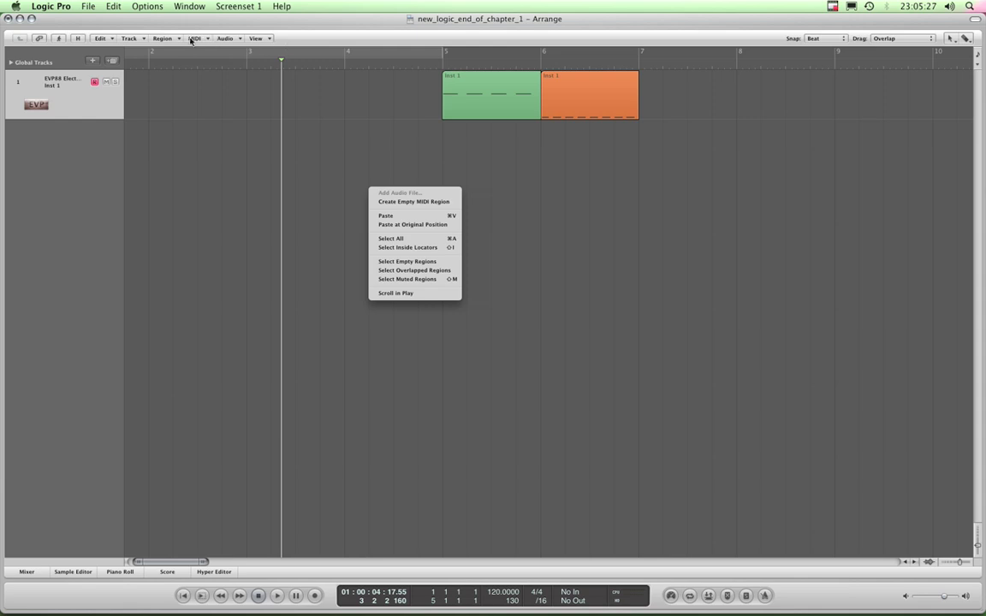
pyautogui.click(299, 34)
pyautogui.moveTo(195, 39); pyautogui.dragTo(171, 42)
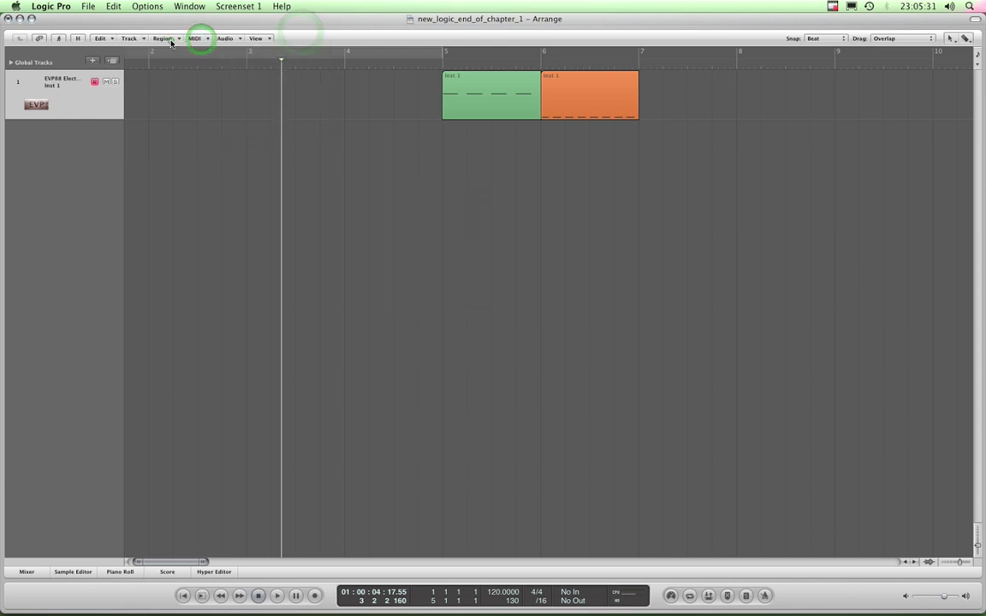
pyautogui.click(171, 40)
pyautogui.click(161, 39)
pyautogui.click(142, 38)
pyautogui.click(342, 196)
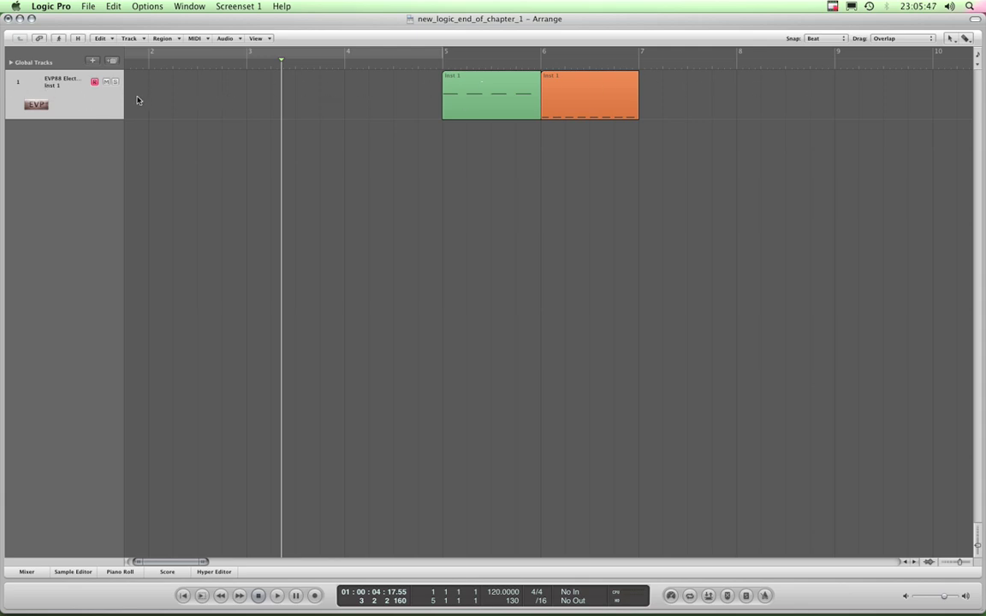
# - Create an empty MIDI region on the instrument track at bar 3, review its region commands and delete it
pyautogui.rightClick(320, 94)
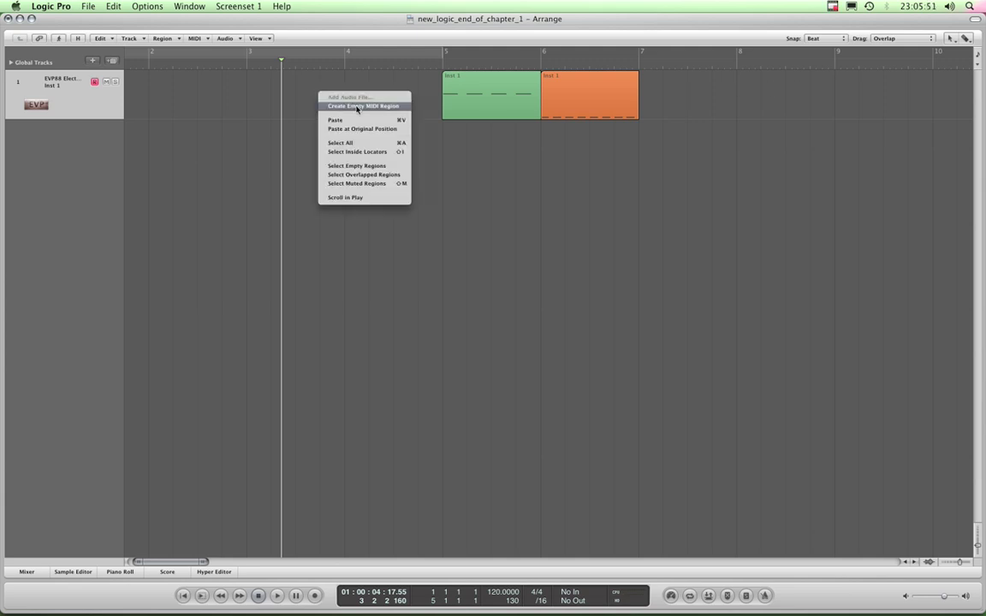
pyautogui.click(357, 106)
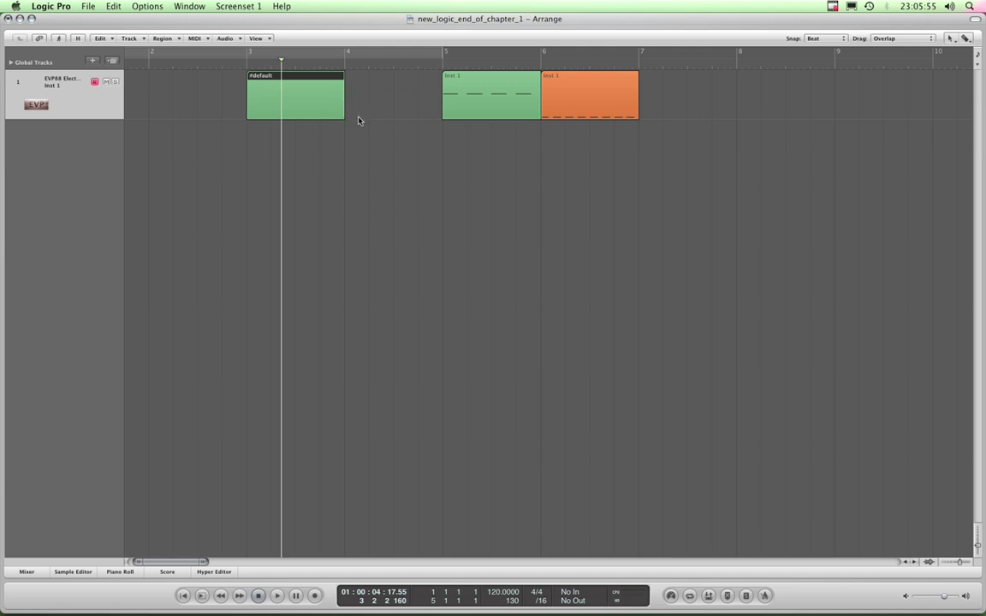
pyautogui.rightClick(297, 102)
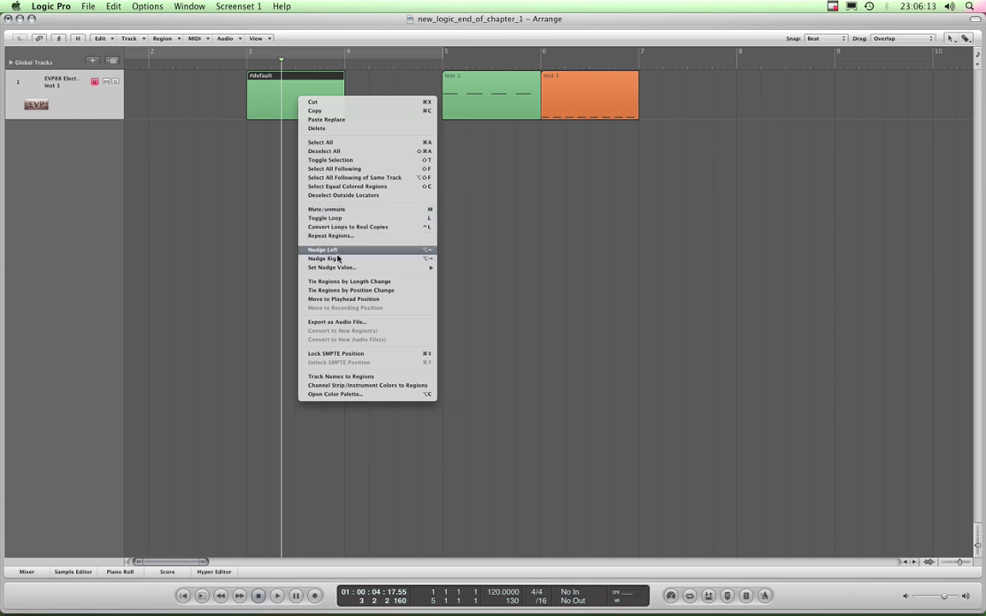
pyautogui.moveTo(341, 272)
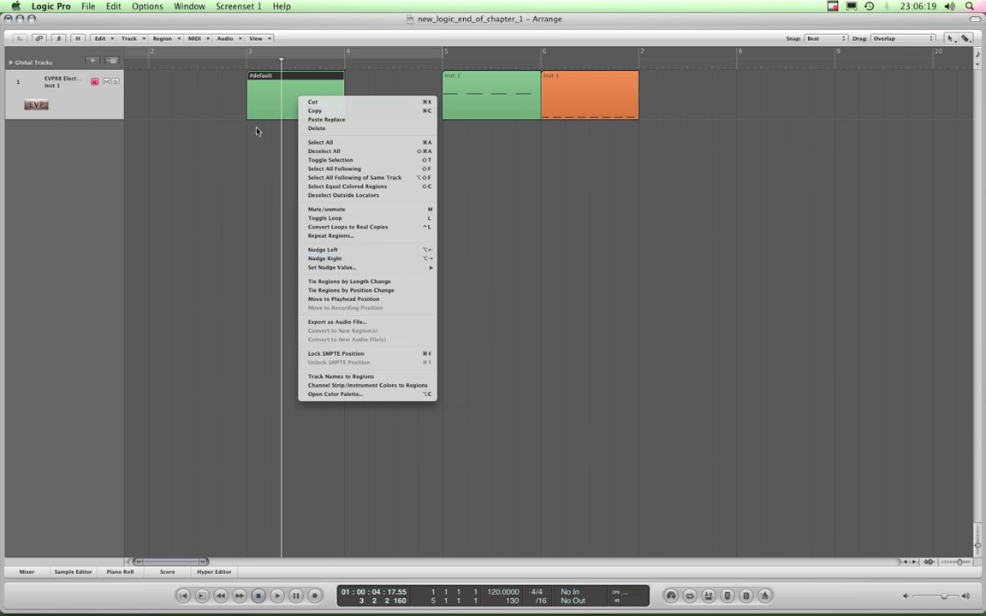
pyautogui.click(324, 128)
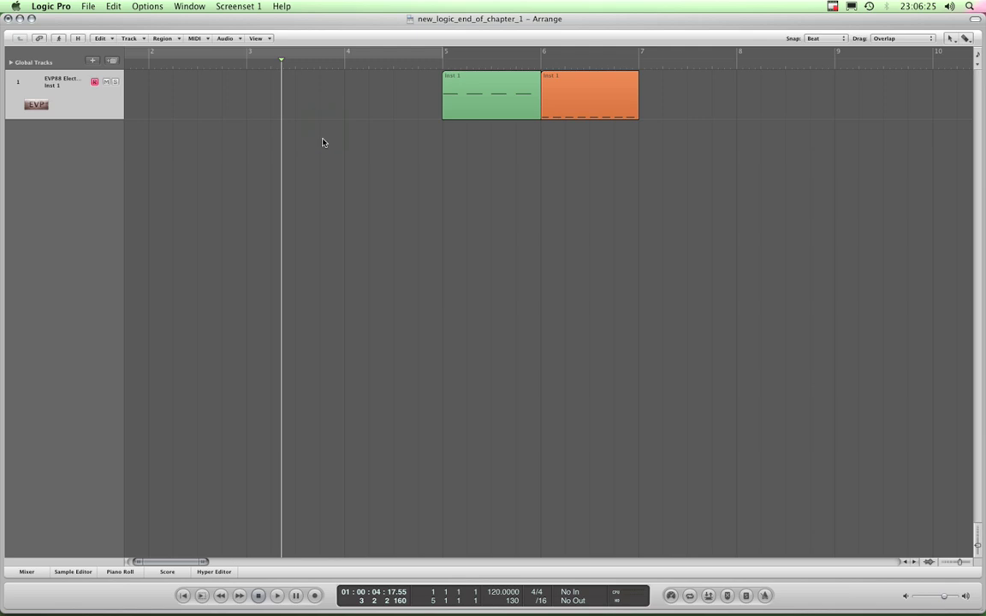
# - Examine the Reassign Track Object choices for the instrument track, including the Mixer's Others and Output Stereo options
pyautogui.rightClick(33, 87)
pyautogui.moveTo(36, 74)
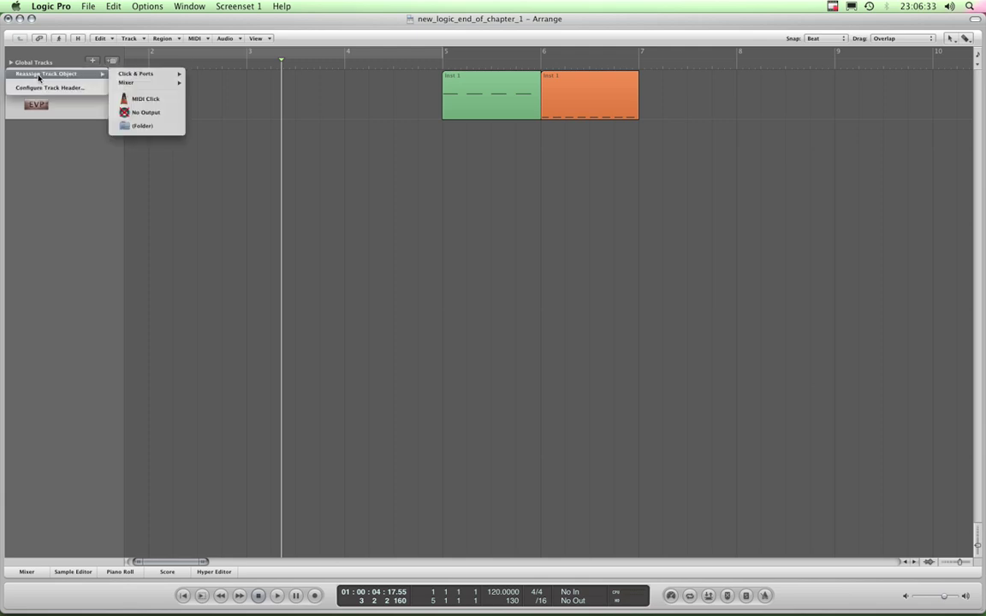
pyautogui.moveTo(139, 77)
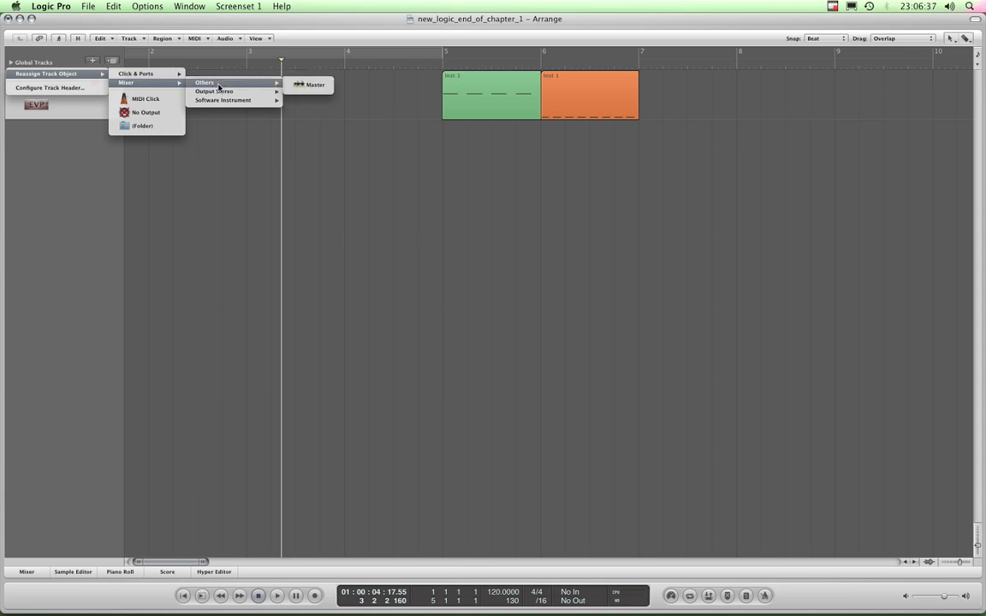
pyautogui.moveTo(220, 93)
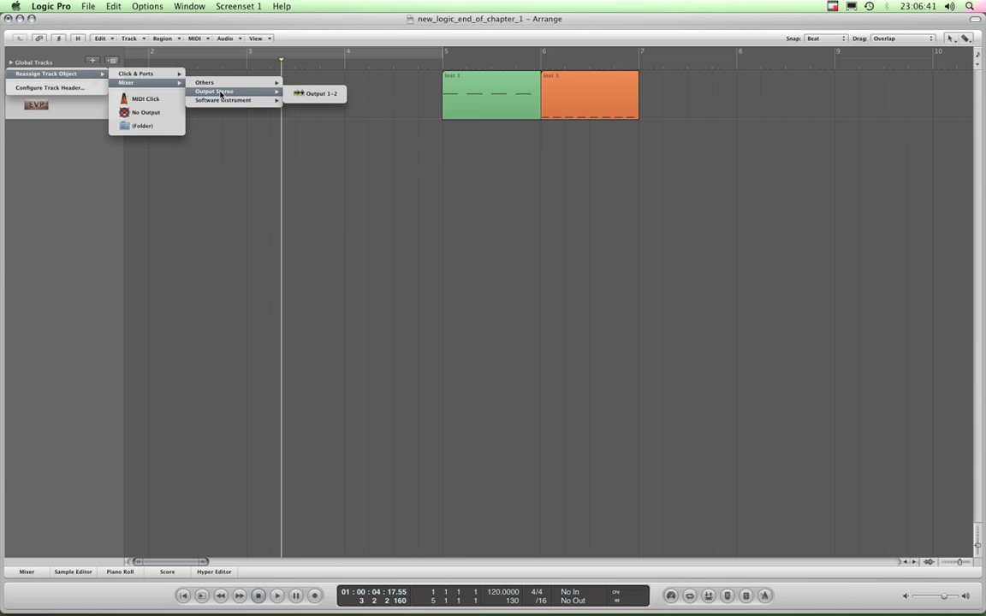
pyautogui.click(59, 92)
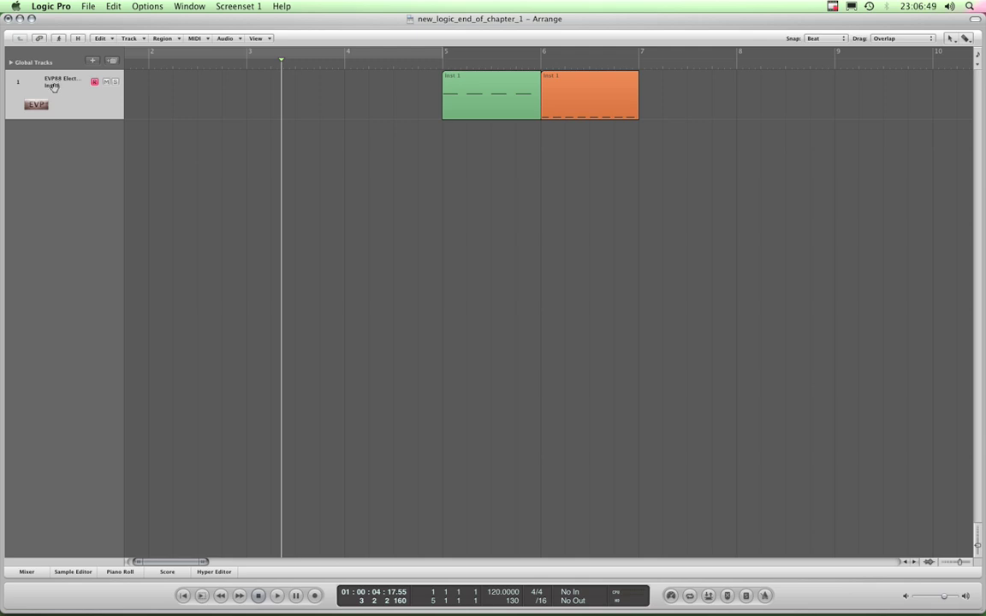
# - Review the Configure Track Header options for the instrument track and close them without changes
pyautogui.rightClick(51, 85)
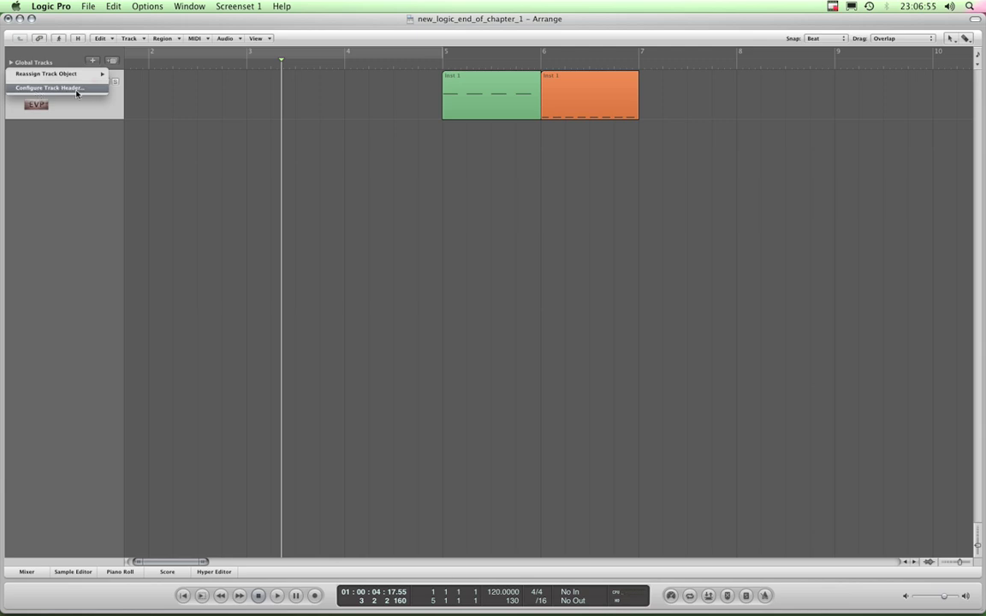
pyautogui.click(76, 88)
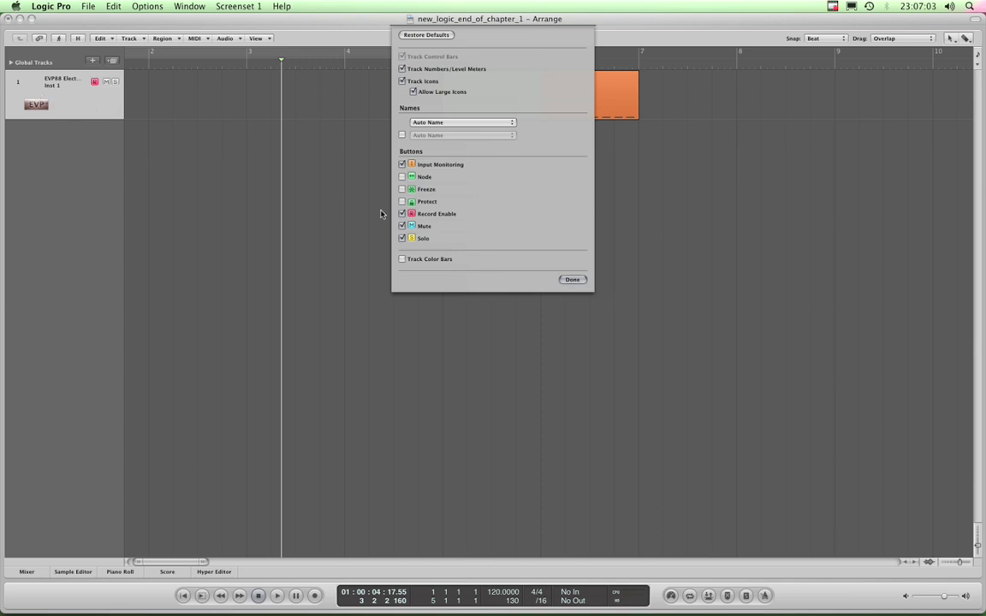
pyautogui.click(570, 280)
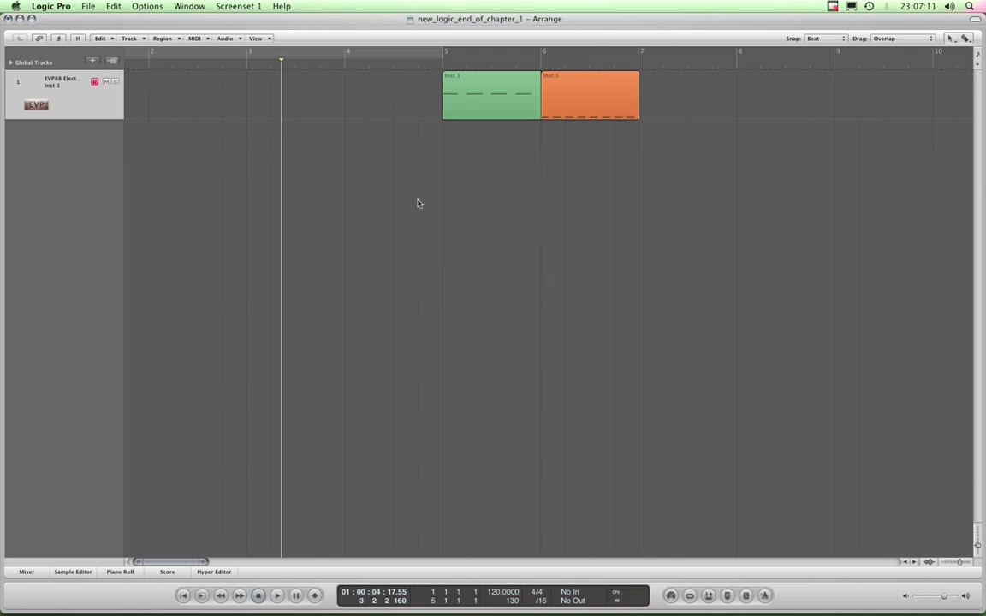
# - Compare the tool list with the shortcut commands for the regions, the empty arrange area and the transport bar
pyautogui.press('Escape')
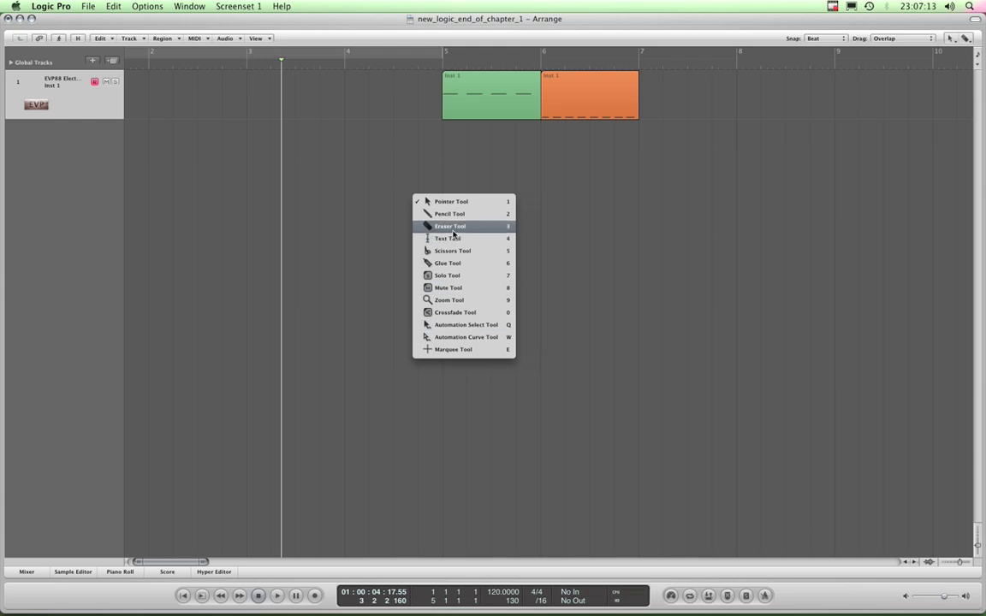
pyautogui.click(379, 138)
pyautogui.rightClick(459, 110)
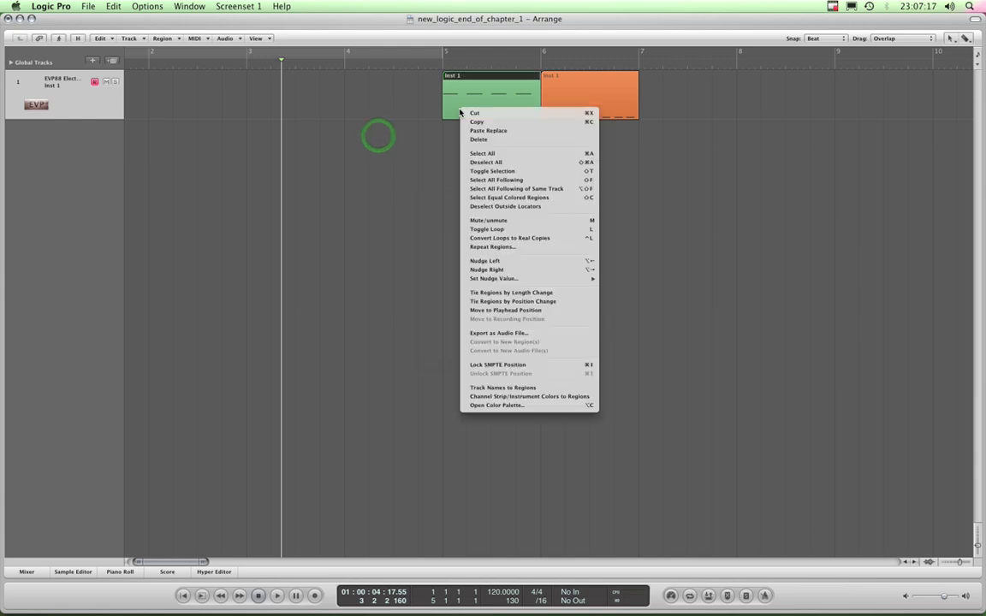
pyautogui.rightClick(543, 87)
pyautogui.click(398, 233)
pyautogui.rightClick(399, 228)
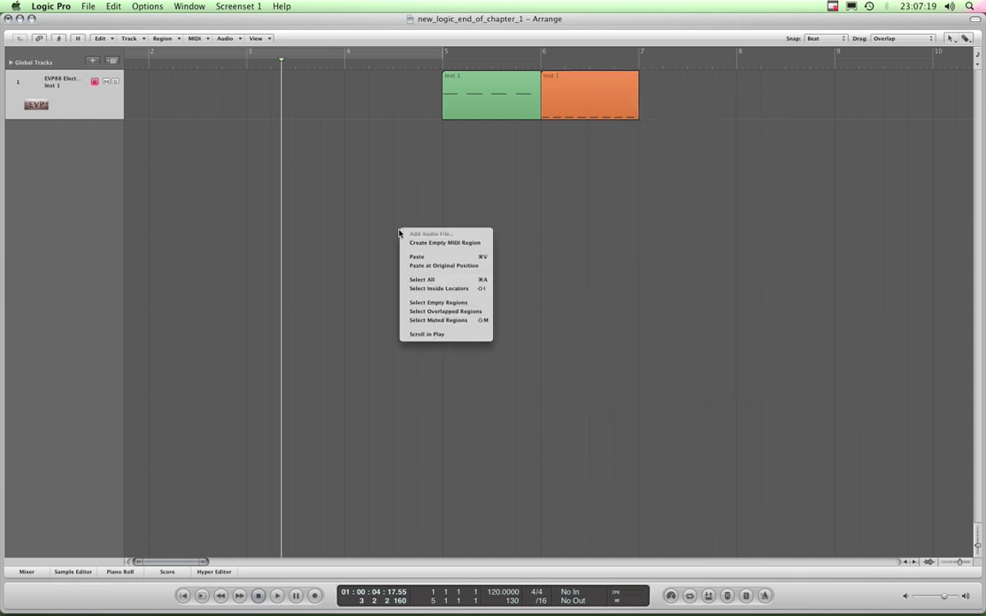
pyautogui.click(832, 598)
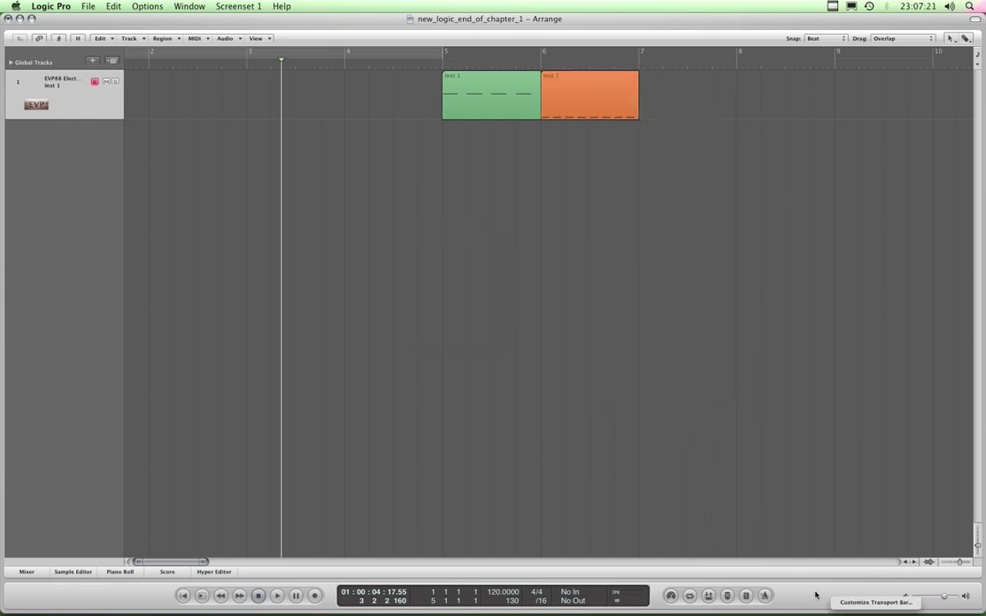
pyautogui.click(498, 407)
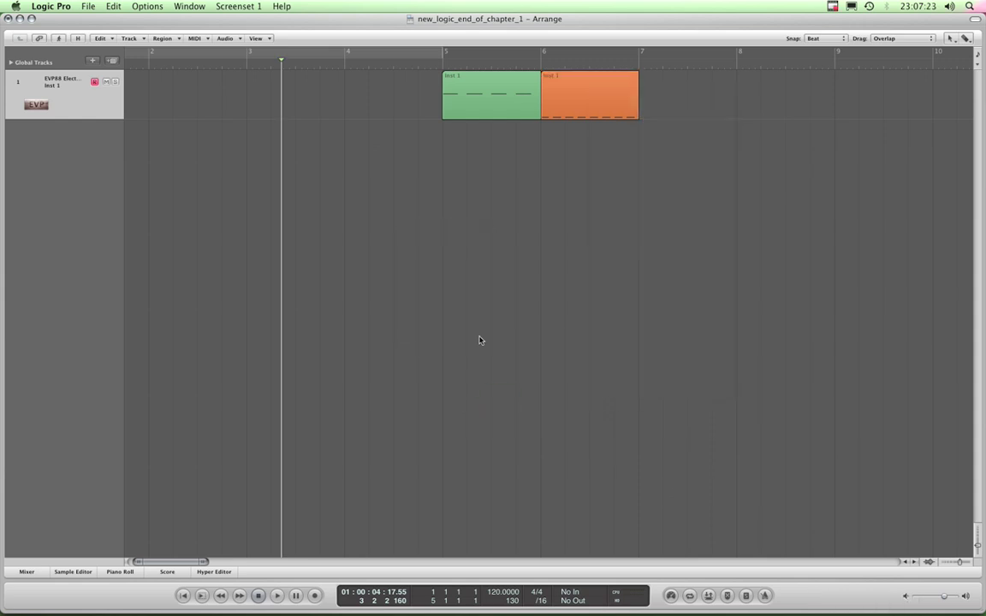